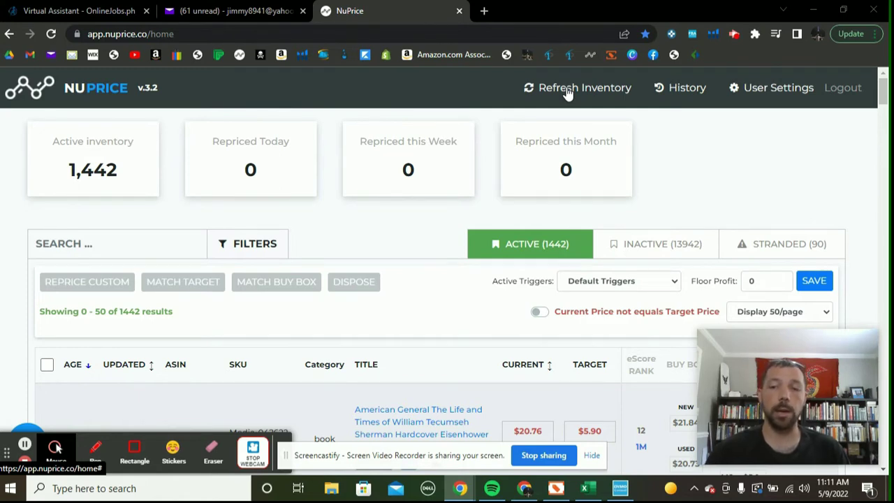
# Refresh the inventory
pyautogui.click(567, 91)
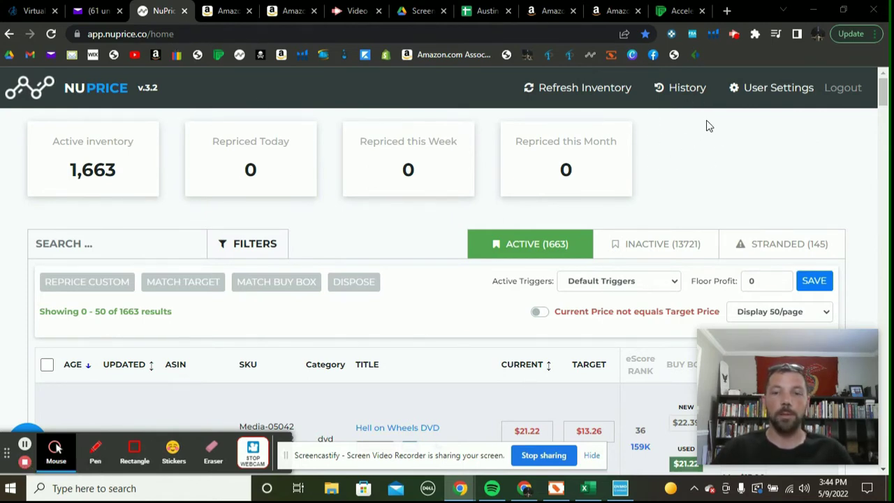
# Look through the reprice history and check the old and new prices of the items in the most recent submission
pyautogui.click(687, 91)
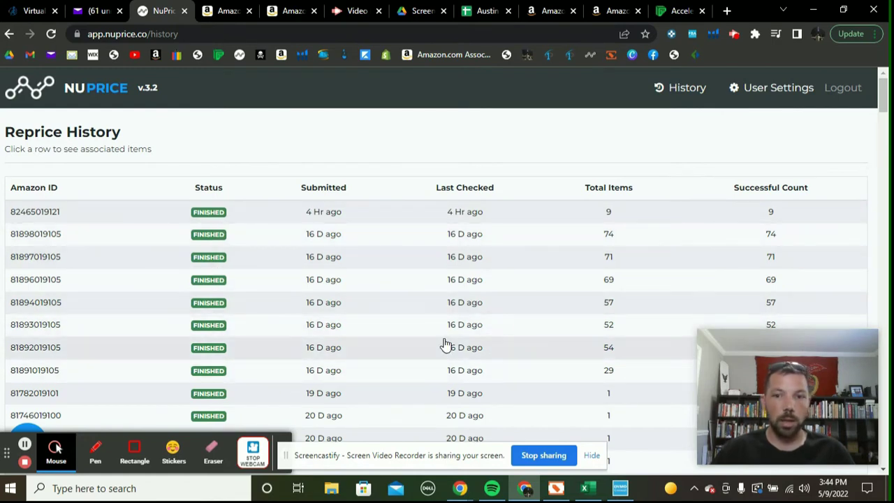
pyautogui.scroll(-2, 447, 343)
pyautogui.scroll(-3, 445, 344)
pyautogui.scroll(-3, 495, 268)
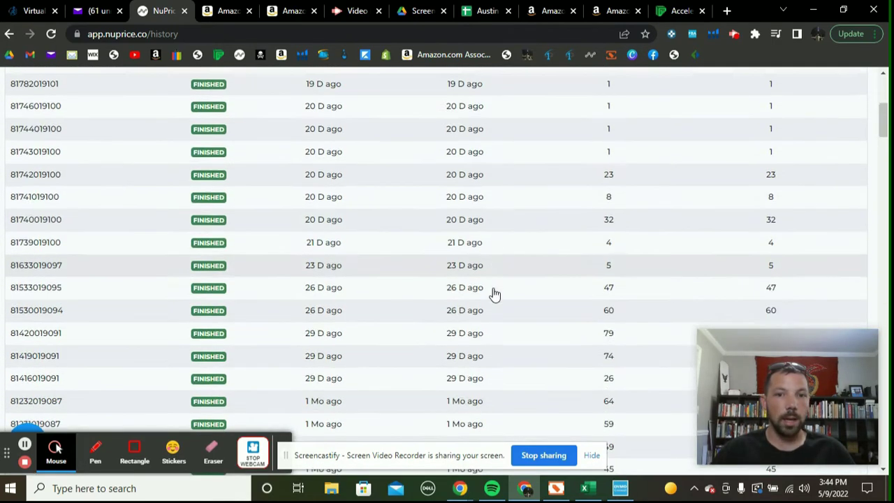
pyautogui.scroll(5, 511, 307)
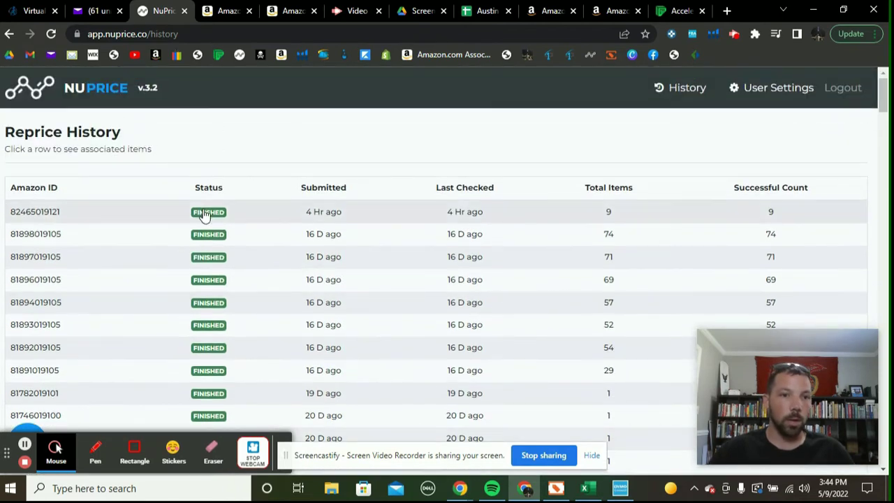
pyautogui.click(156, 205)
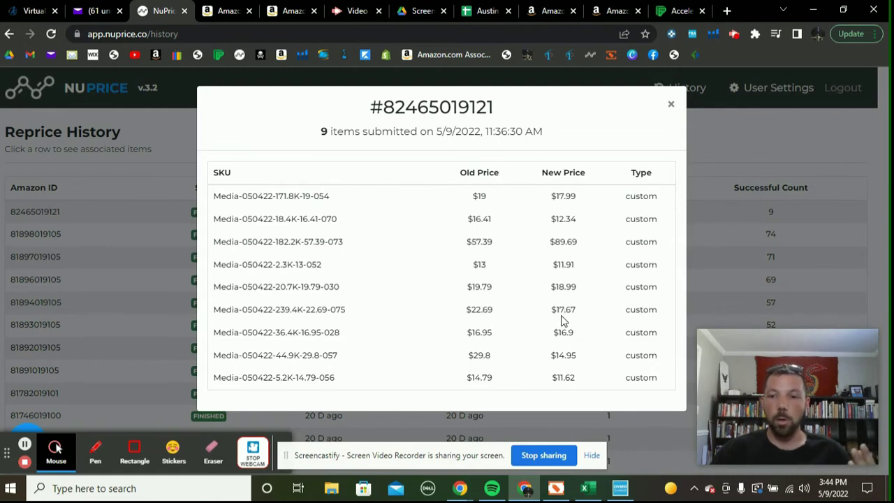
pyautogui.click(670, 107)
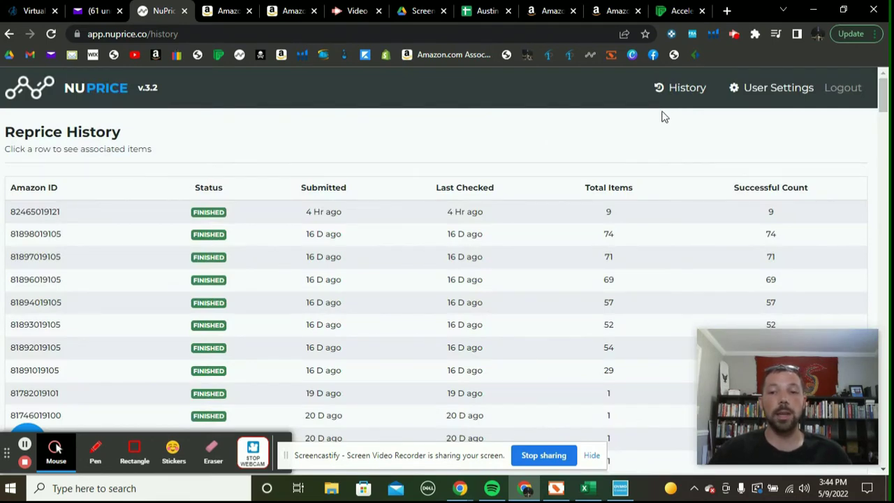
# Open the Default Triggers batch from the user settings and review its trigger rules for used FBA items
pyautogui.click(752, 97)
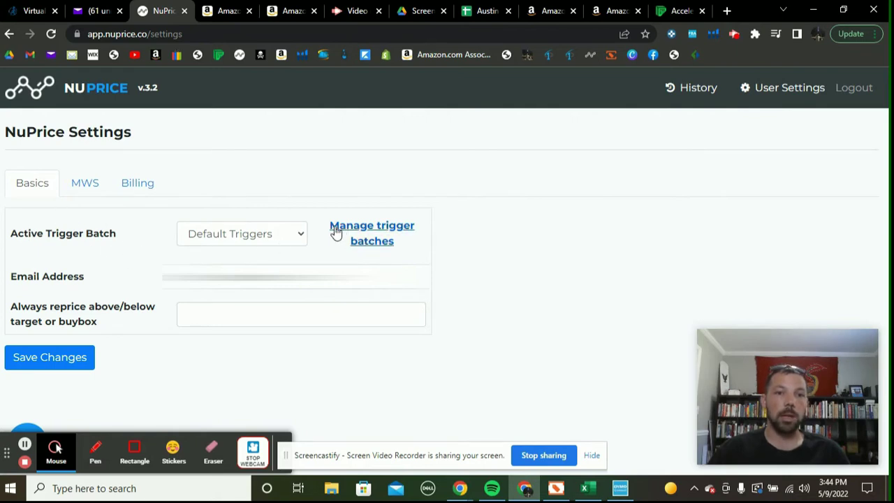
pyautogui.click(364, 236)
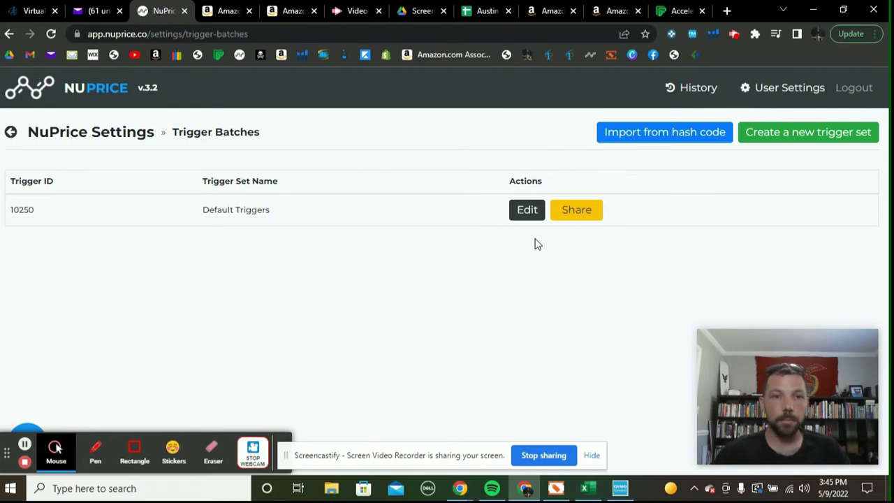
pyautogui.click(532, 211)
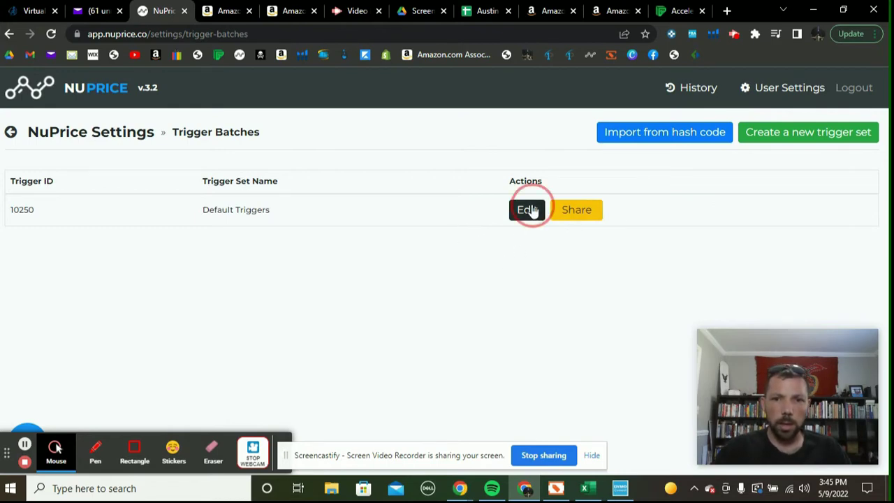
pyautogui.scroll(-2, 447, 300)
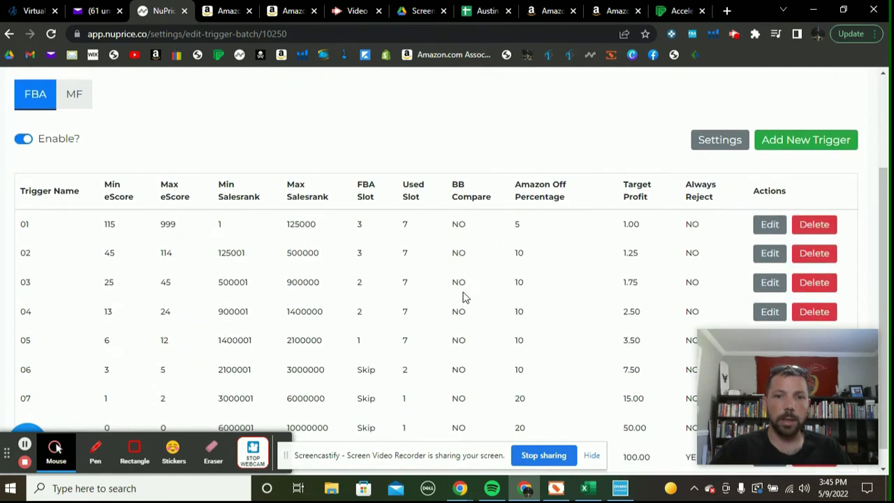
pyautogui.scroll(-1, 465, 290)
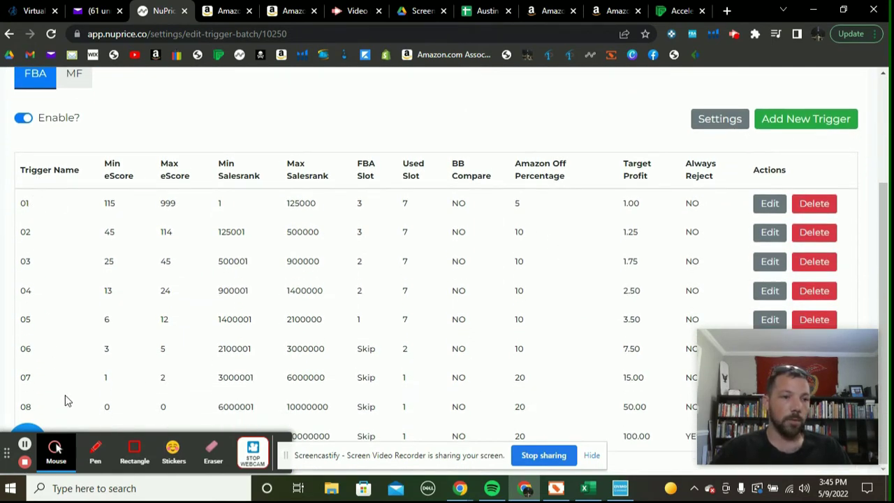
pyautogui.scroll(1, 234, 376)
pyautogui.scroll(1, 342, 305)
pyautogui.scroll(-2, 355, 319)
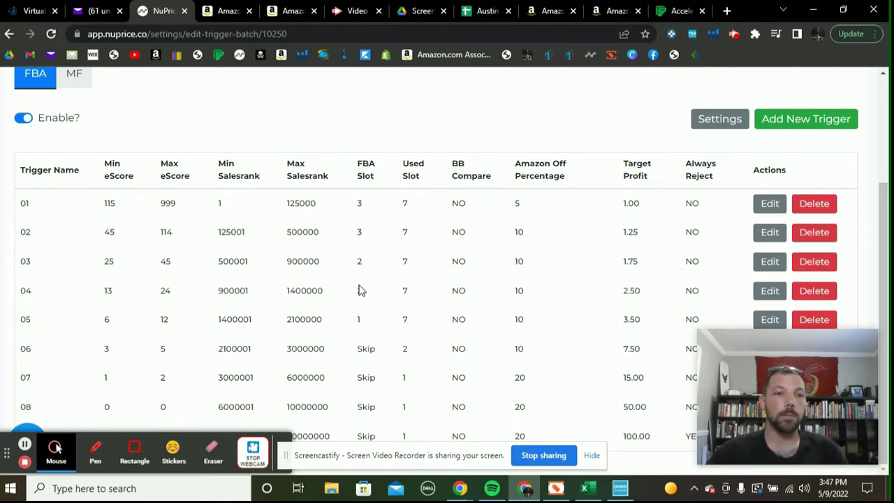
pyautogui.scroll(3, 359, 289)
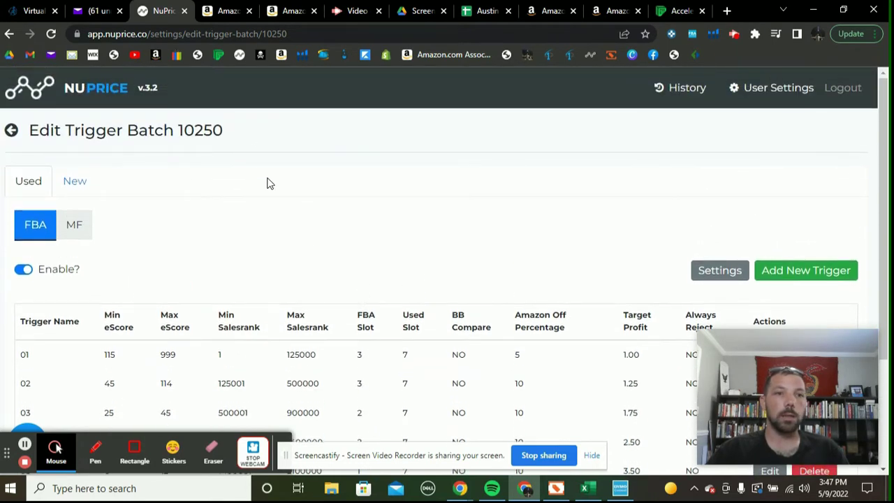
# Return to the home page, look through the first 50 active listings and go to the second page of results
pyautogui.click(90, 84)
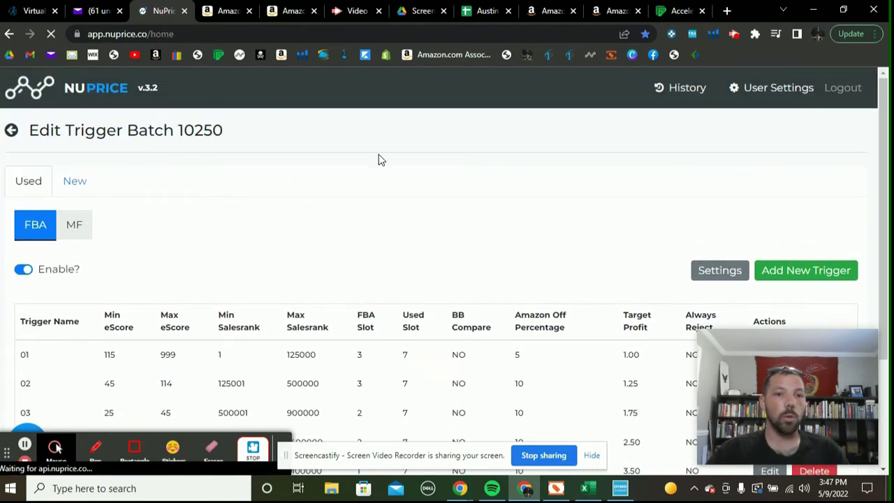
pyautogui.scroll(-3, 389, 220)
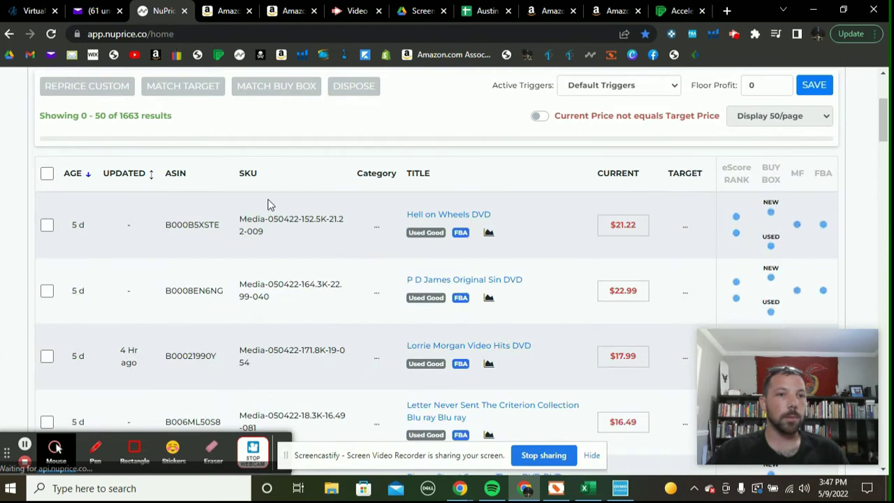
pyautogui.scroll(-1, 144, 250)
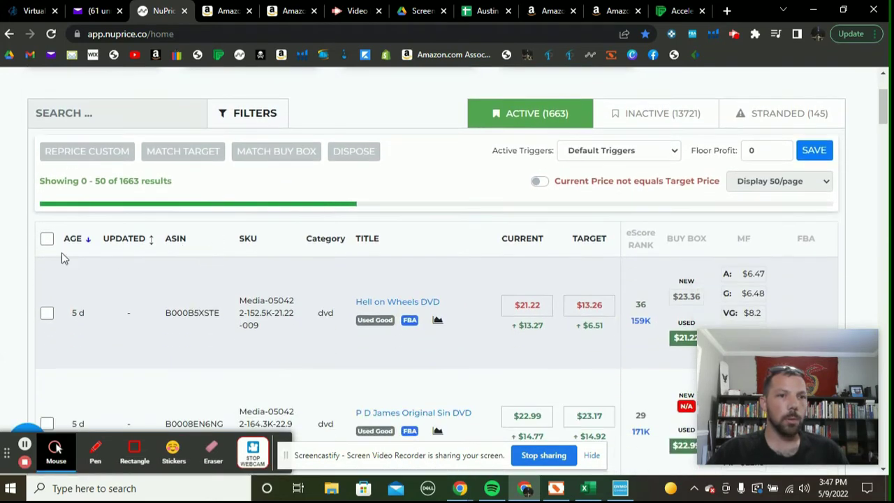
pyautogui.moveTo(595, 316)
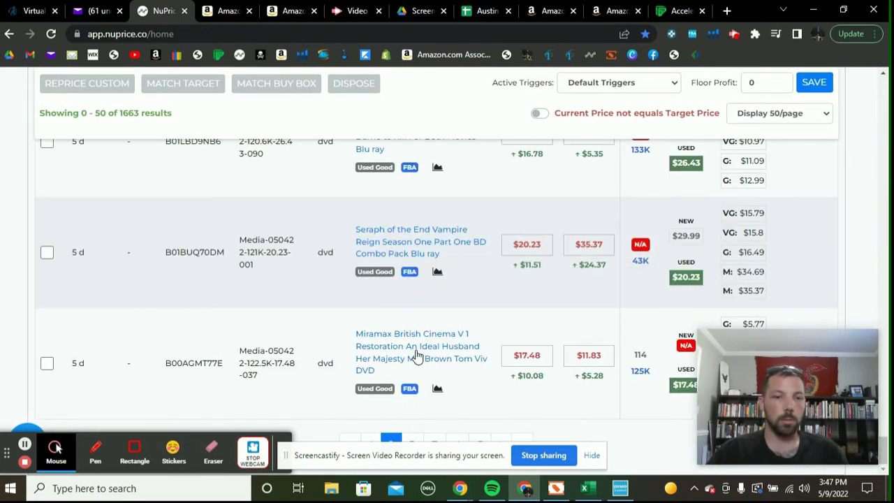
pyautogui.click(592, 455)
pyautogui.click(417, 443)
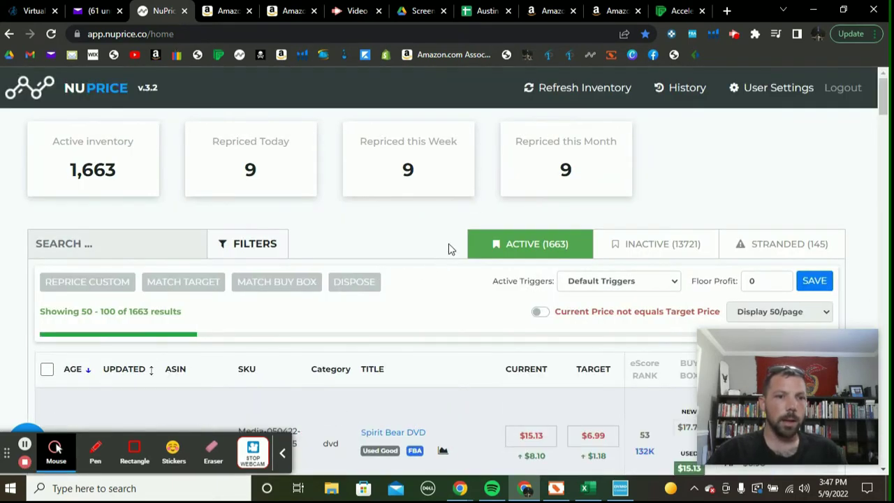
# Compare the current, target and buy box prices of the DVD listings from Spirit Bear to Totally Blonde, including FBA seller feedback
pyautogui.scroll(-3, 449, 249)
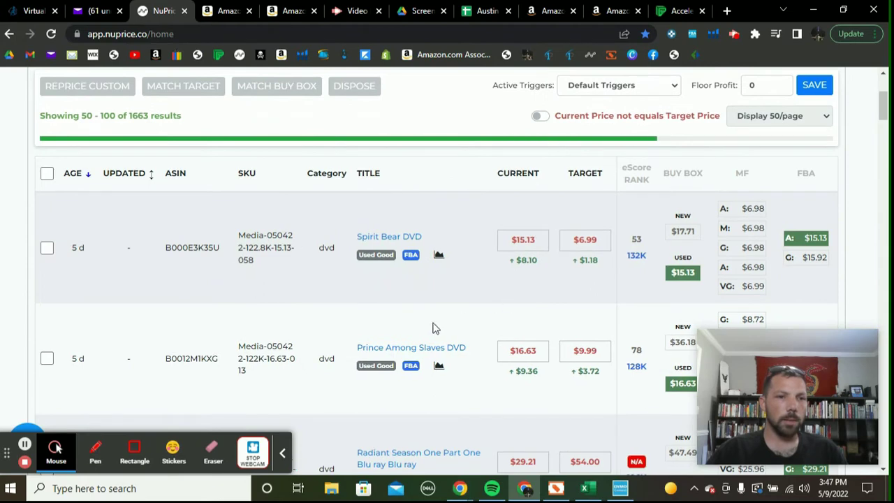
pyautogui.scroll(-2, 391, 292)
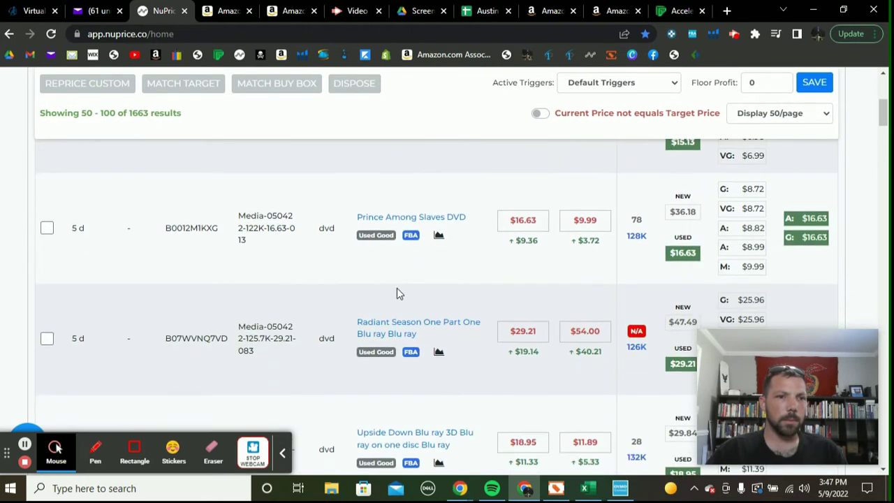
pyautogui.scroll(2, 391, 290)
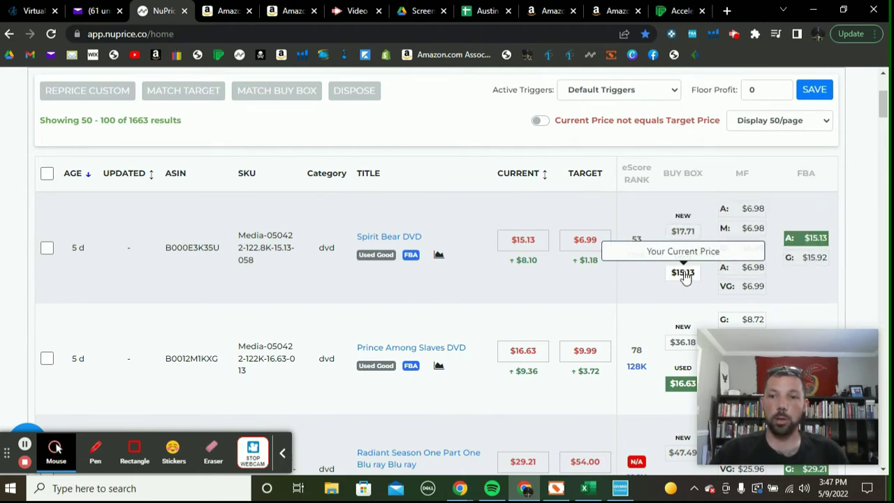
pyautogui.moveTo(754, 206)
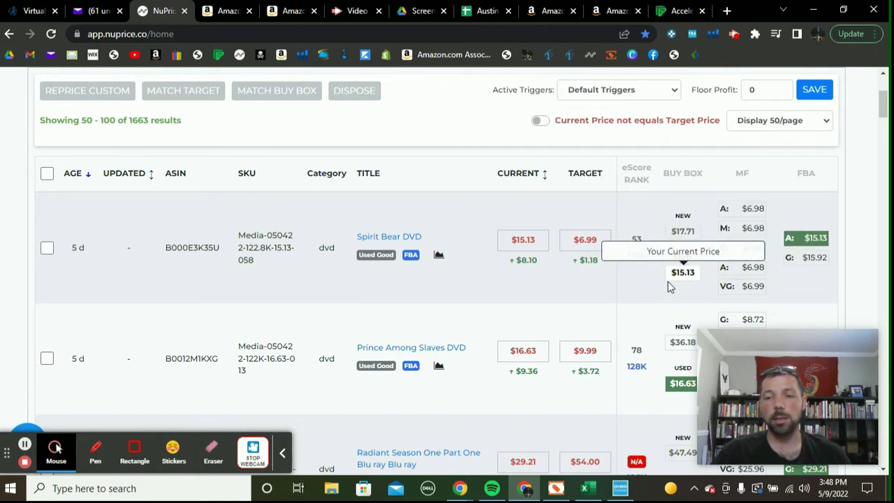
pyautogui.scroll(-2, 666, 281)
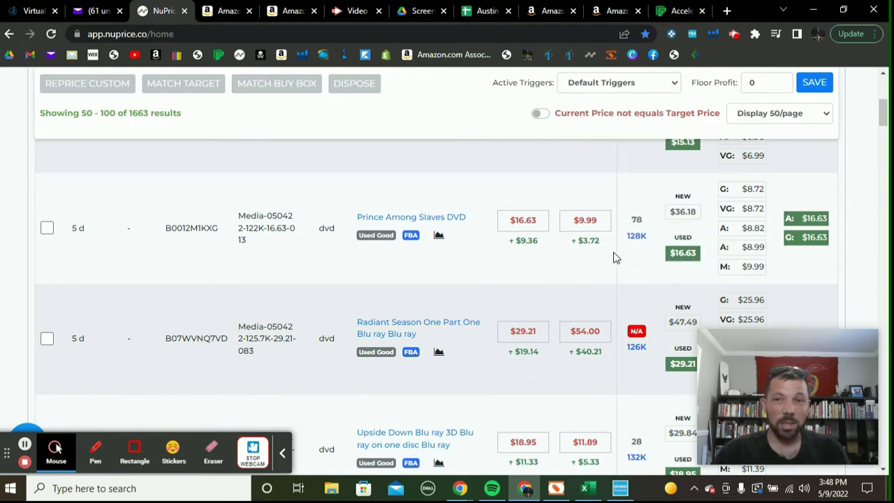
pyautogui.scroll(-1, 580, 266)
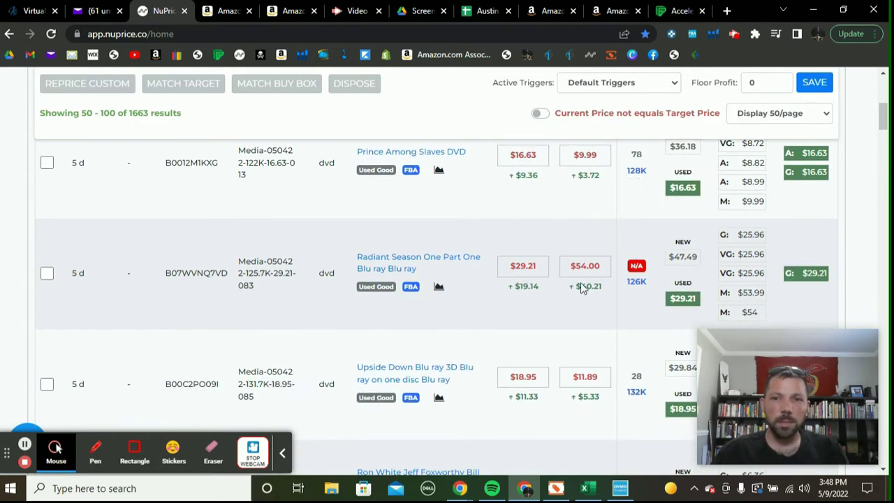
pyautogui.scroll(-3, 569, 276)
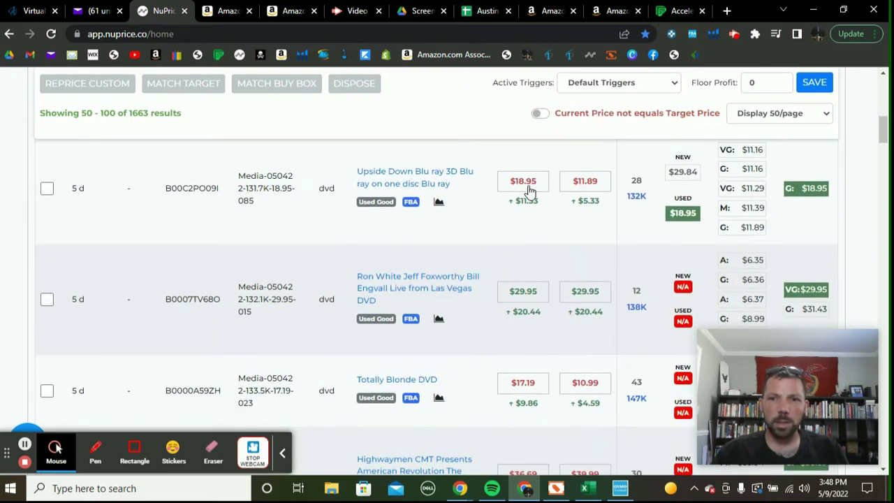
pyautogui.scroll(-1, 537, 230)
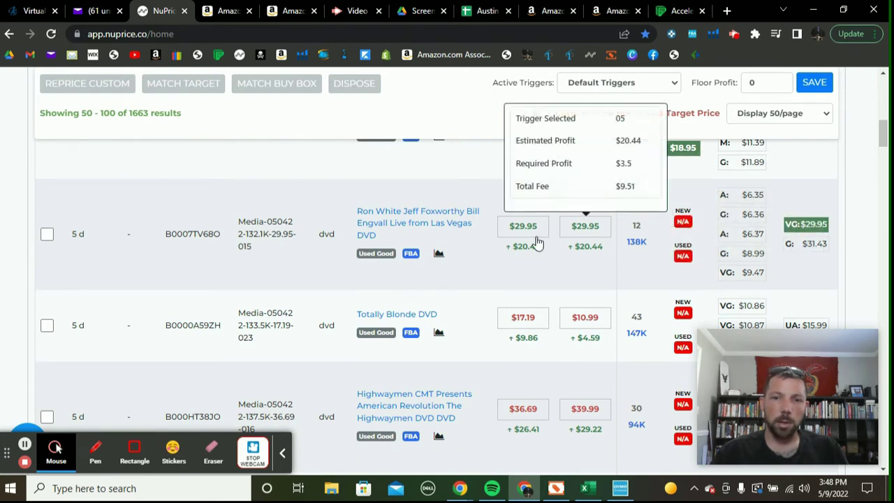
pyautogui.moveTo(810, 223)
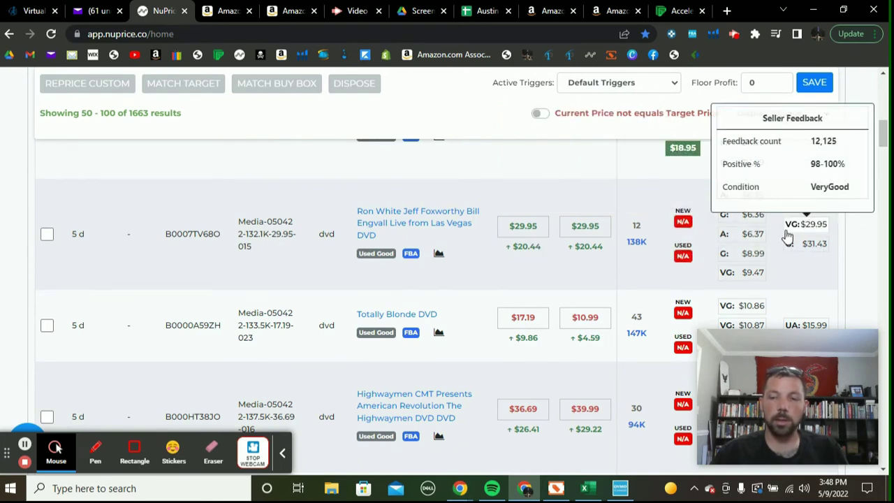
pyautogui.scroll(-2, 558, 252)
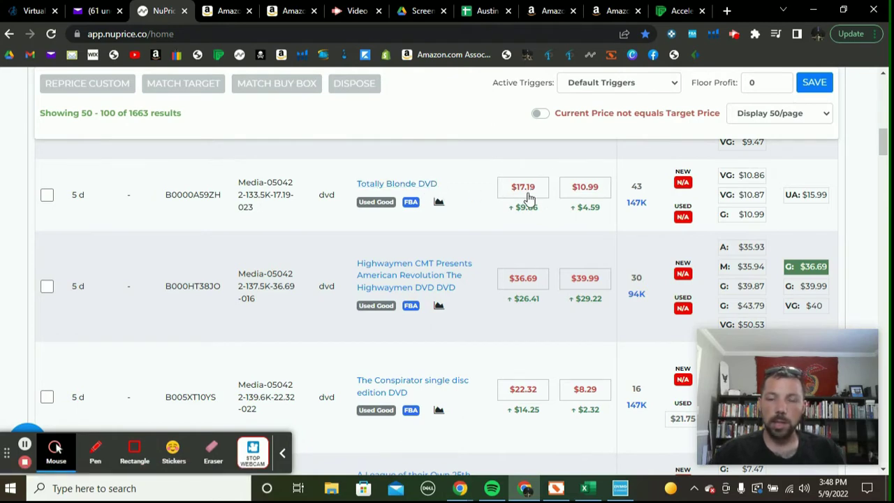
pyautogui.moveTo(810, 196)
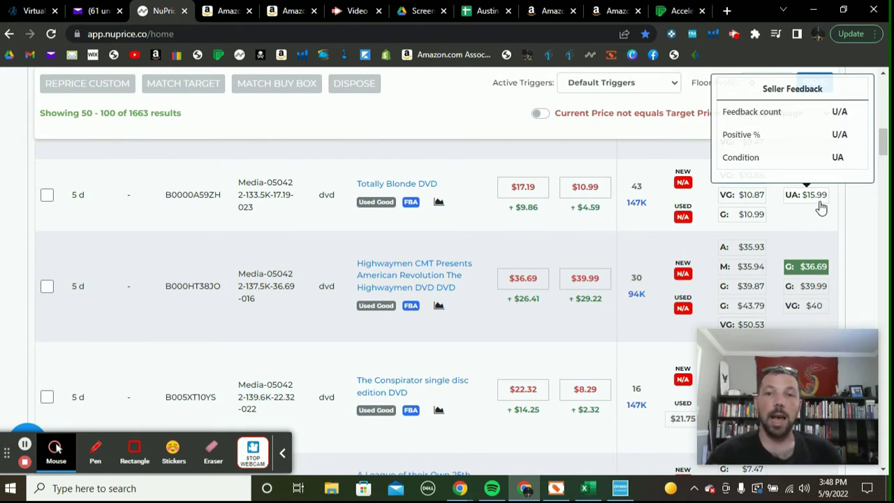
# Open the Amazon used offers for the Totally Blonde DVD and filter them to Prime offers
pyautogui.click(406, 187)
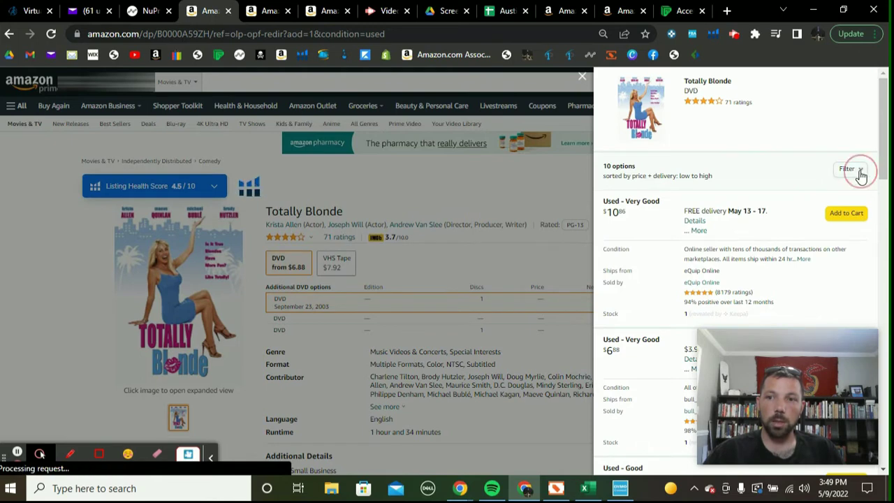
pyautogui.click(857, 171)
pyautogui.click(853, 227)
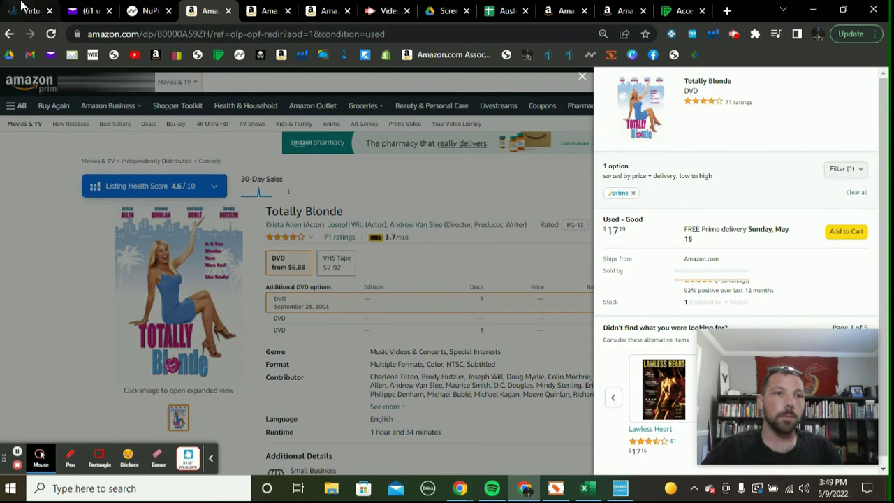
# Return to NuPrice and check the FBA offers and seller feedback for the Highwaymen DVD, continuing to The Conspirator DVD
pyautogui.click(145, 10)
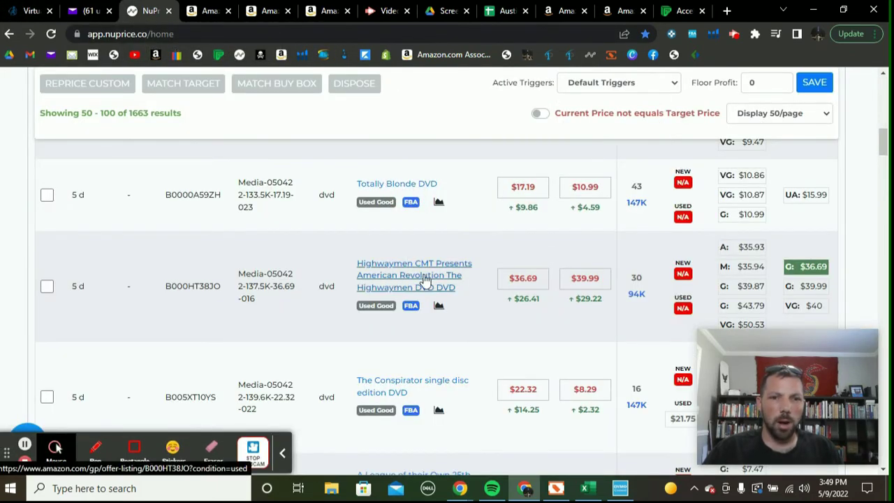
pyautogui.scroll(-1, 429, 279)
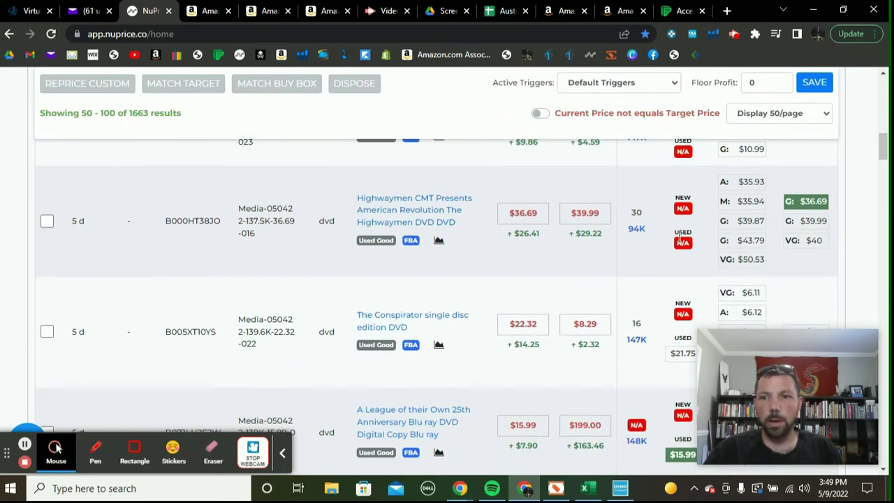
pyautogui.moveTo(814, 207)
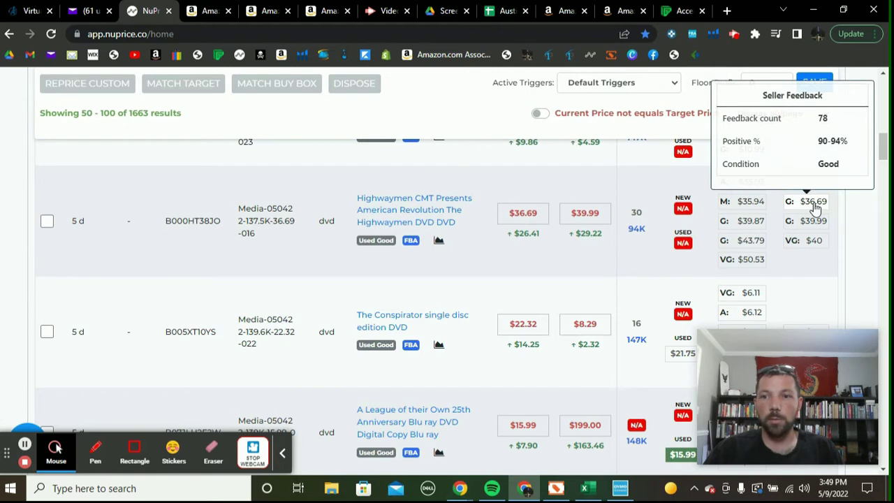
pyautogui.scroll(-2, 338, 256)
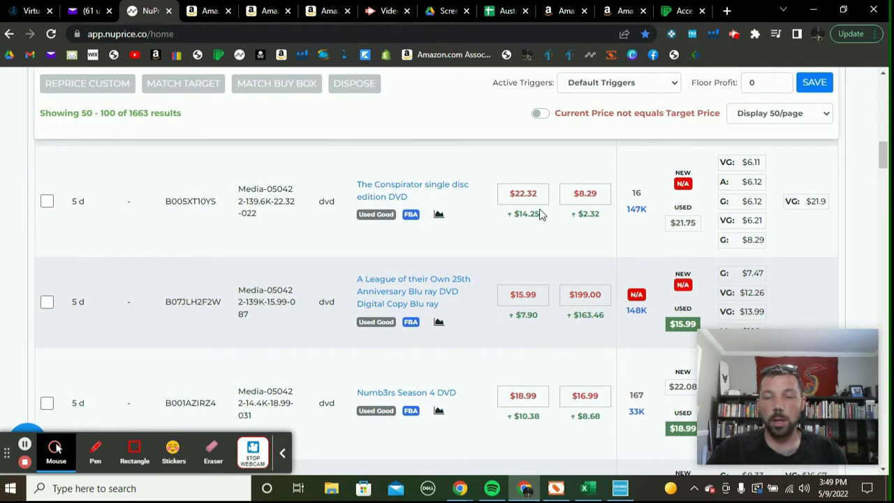
# Mark The Conspirator DVD for custom repricing at its used buy box price of $21.75
pyautogui.click(684, 223)
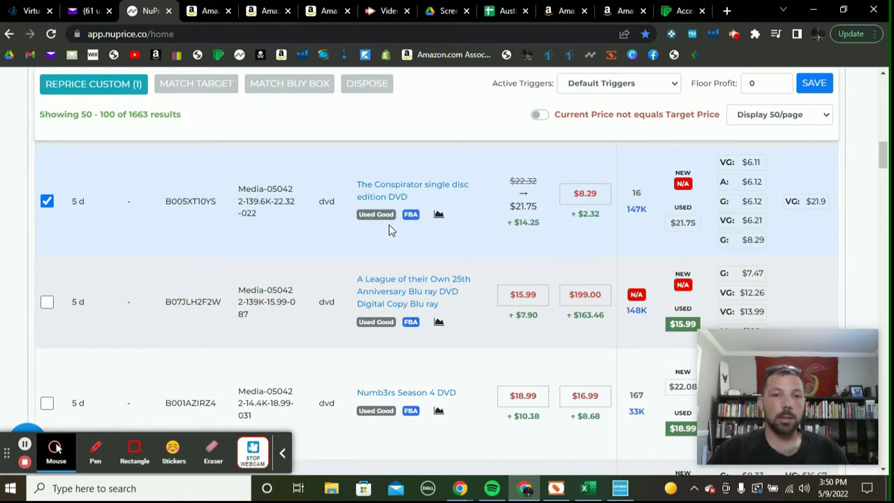
pyautogui.scroll(-1, 458, 277)
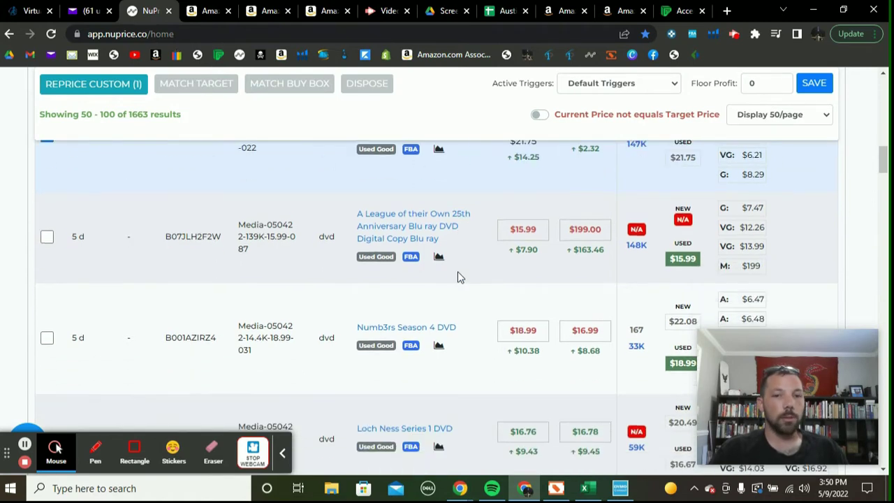
pyautogui.scroll(1, 480, 292)
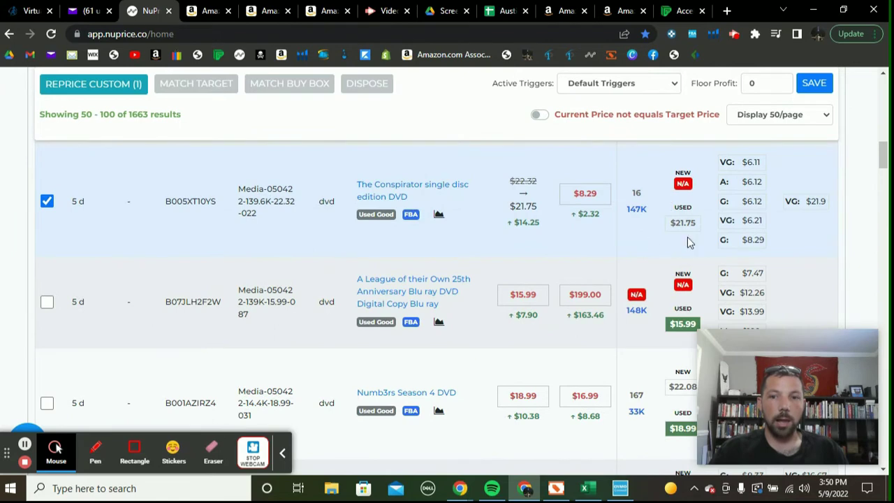
# Review the DVD listings from A League of their Own to If Lucy Fell and match If Lucy Fell to its $22.35 used buy box price
pyautogui.scroll(-1, 322, 305)
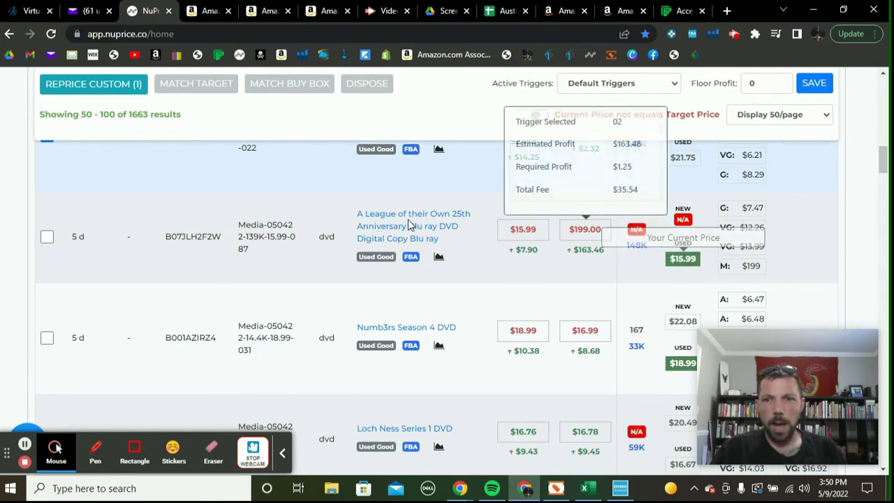
pyautogui.scroll(-2, 527, 233)
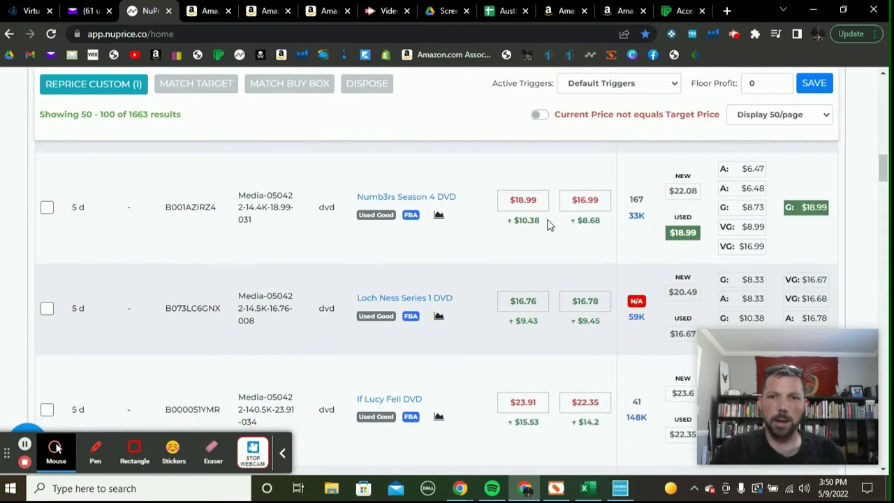
pyautogui.scroll(-1, 475, 206)
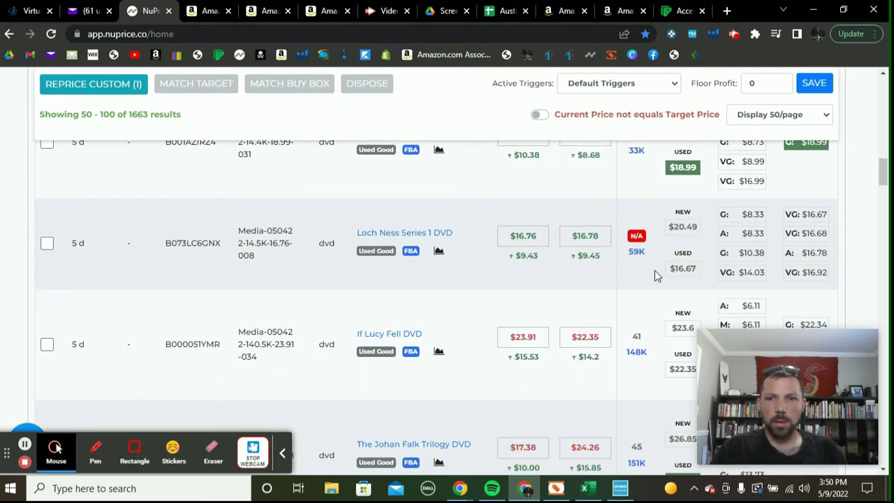
pyautogui.scroll(-2, 505, 248)
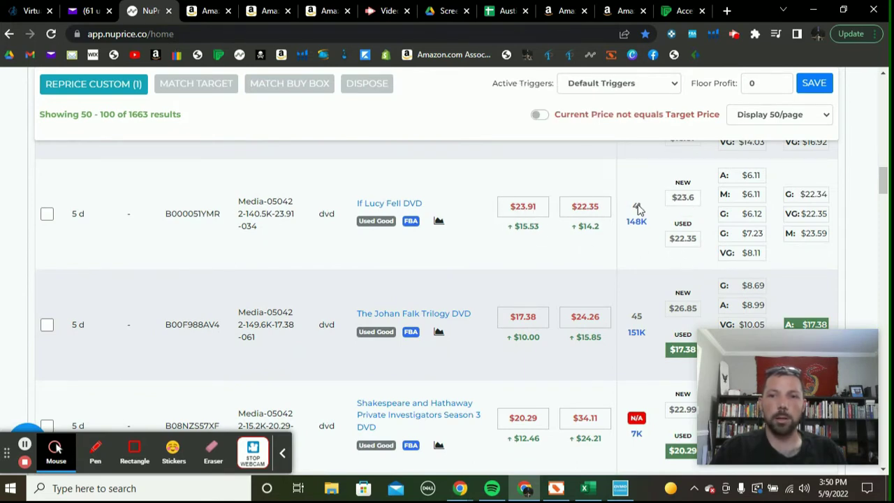
pyautogui.click(683, 240)
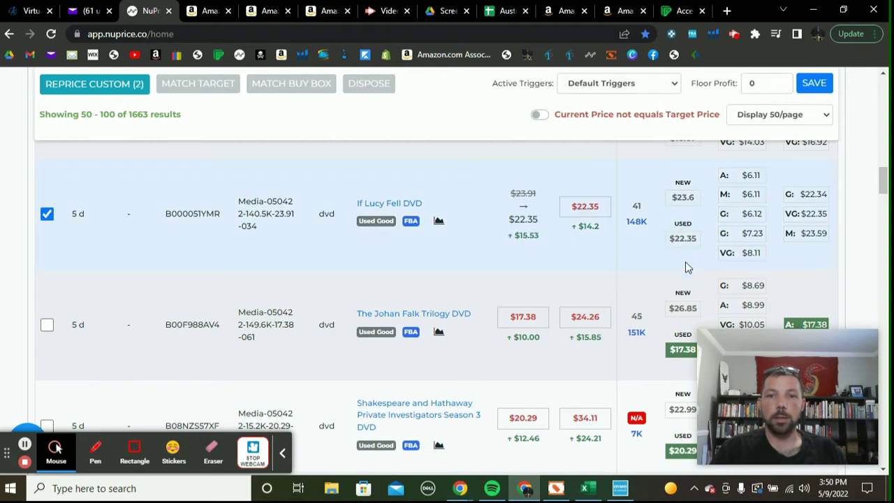
# Continue through the following DVD listings and match Chonda Pierce Have I Got a Story For You to its $19.68 used buy box price
pyautogui.moveTo(611, 211)
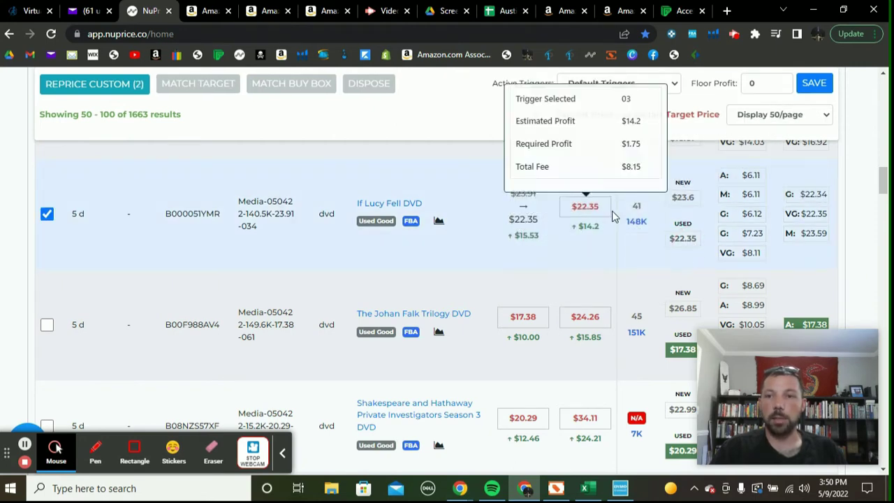
pyautogui.scroll(-2, 493, 218)
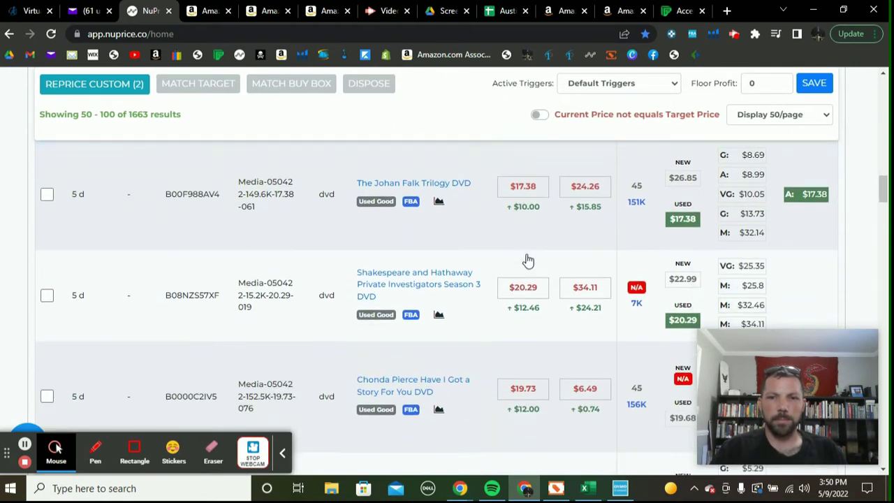
pyautogui.scroll(-1, 498, 202)
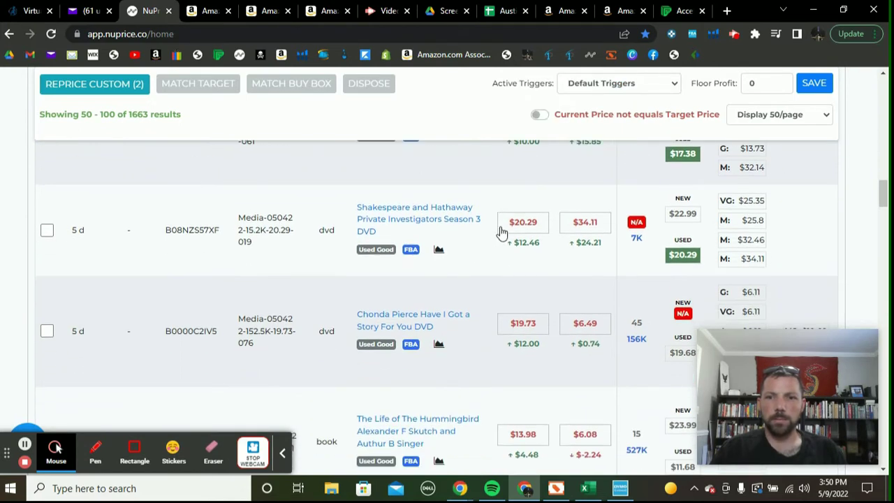
pyautogui.scroll(-2, 465, 216)
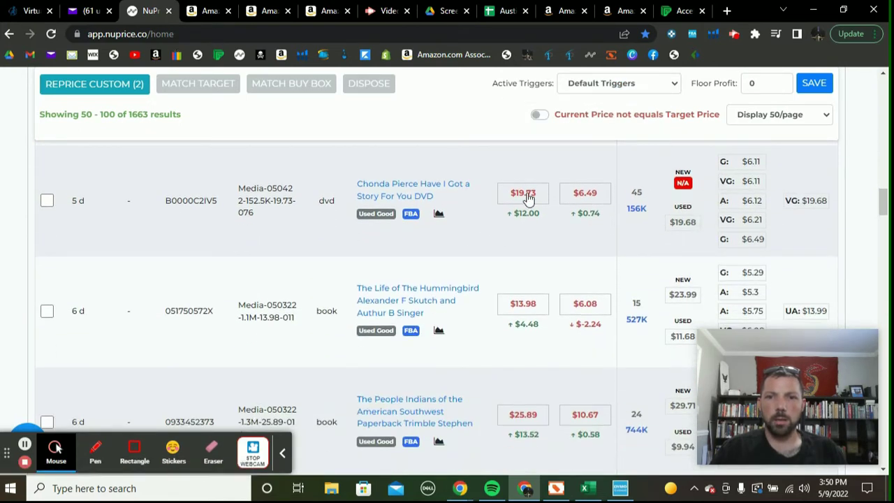
pyautogui.click(669, 224)
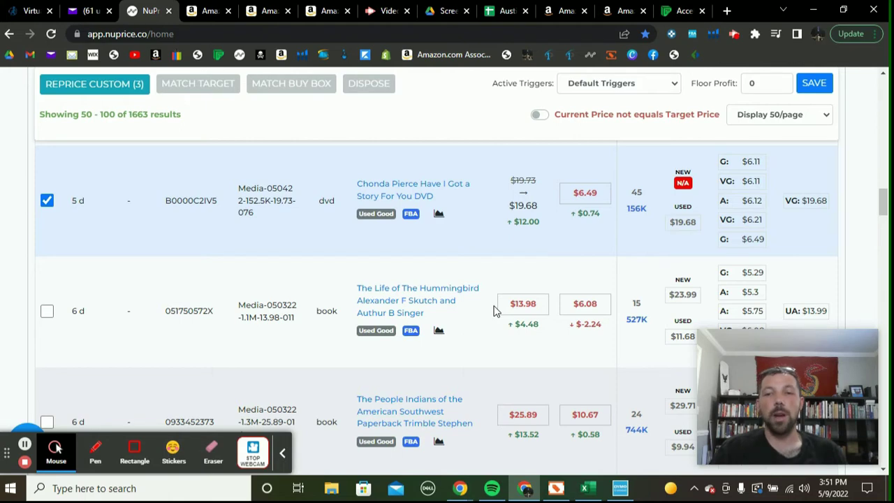
# Open the Amazon used offers for The Life of The Hummingbird and filter them to Prime offers
pyautogui.scroll(-1, 494, 307)
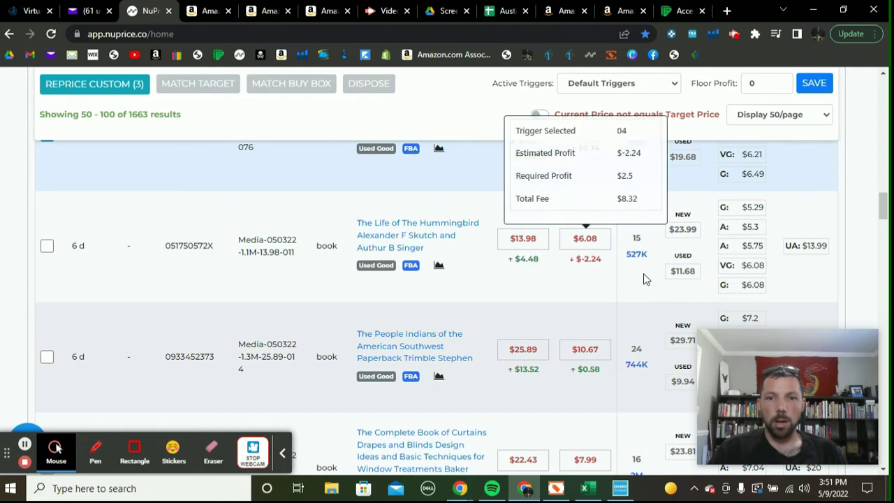
pyautogui.click(428, 222)
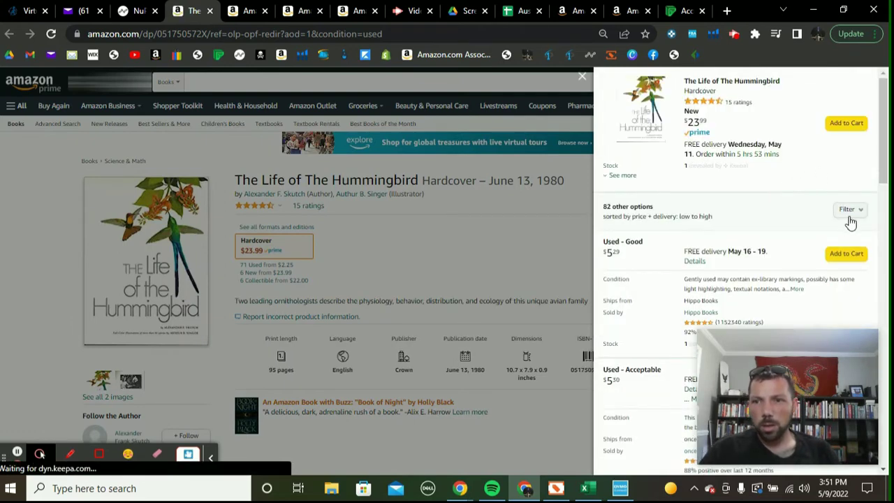
pyautogui.click(848, 209)
pyautogui.click(851, 265)
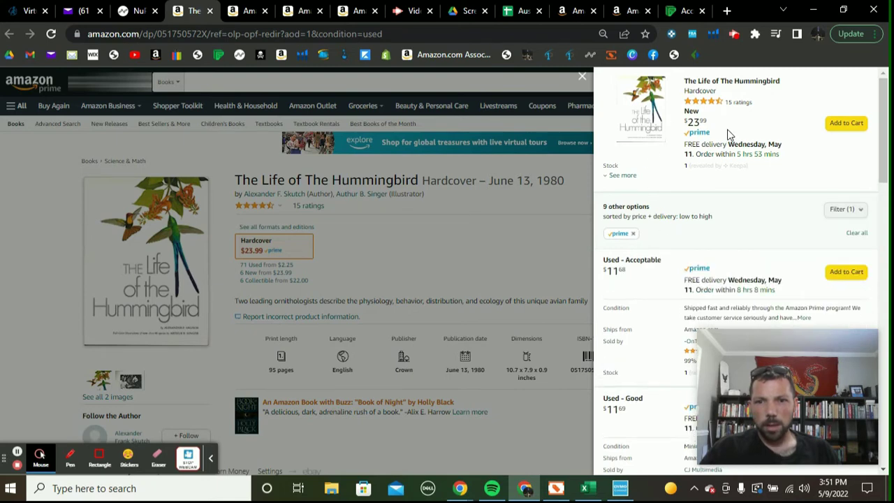
# Compare the prices, conditions and seller ratings of the used Prime offers for The Life of The Hummingbird
pyautogui.scroll(-1, 728, 134)
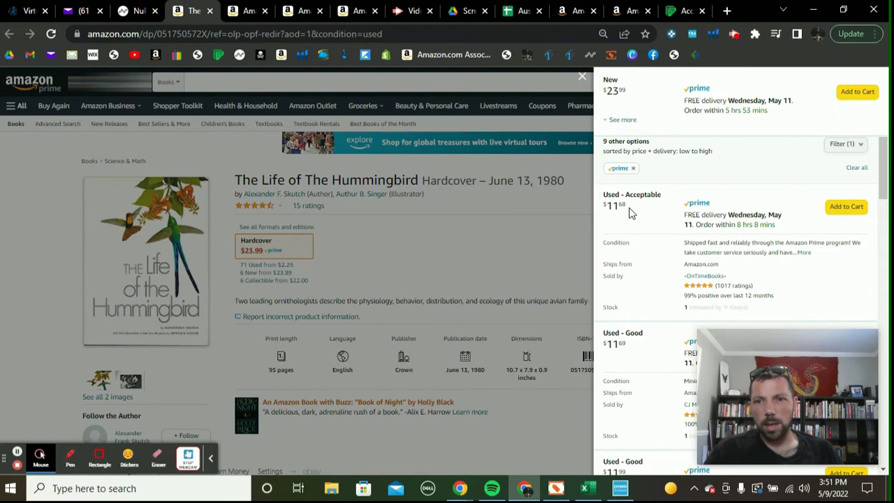
pyautogui.scroll(-2, 666, 225)
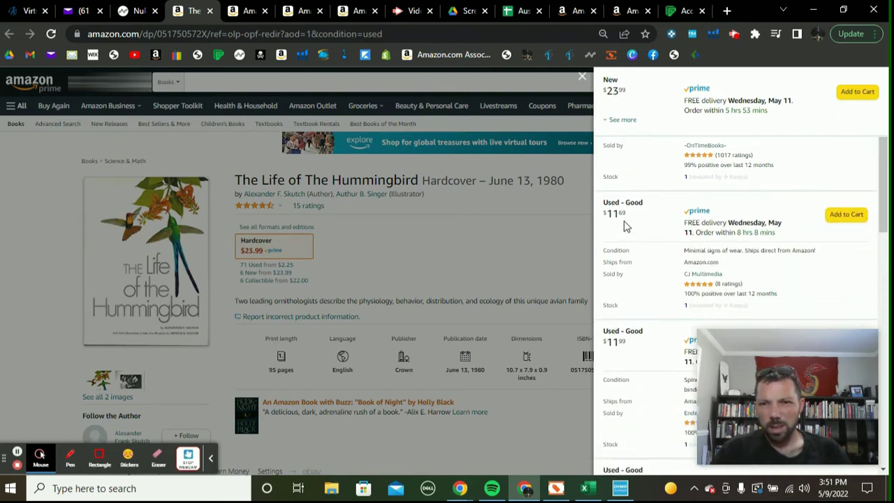
pyautogui.scroll(-1, 646, 265)
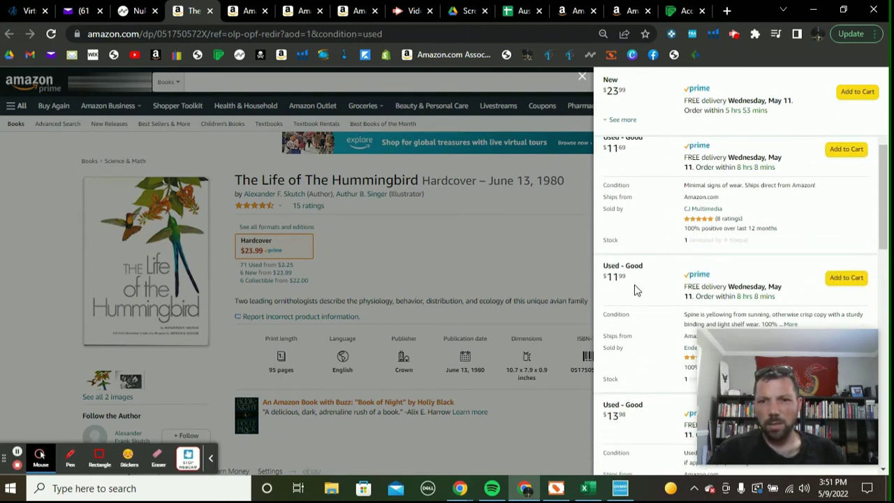
pyautogui.scroll(-2, 636, 290)
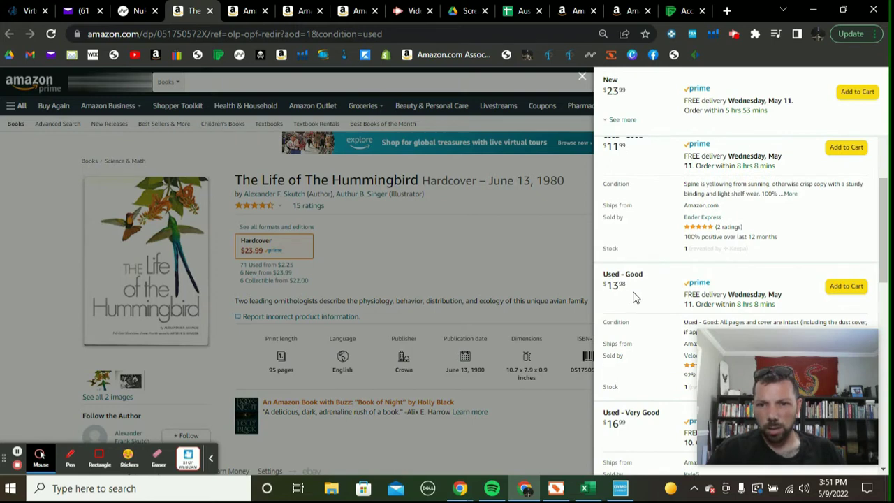
pyautogui.scroll(1, 670, 282)
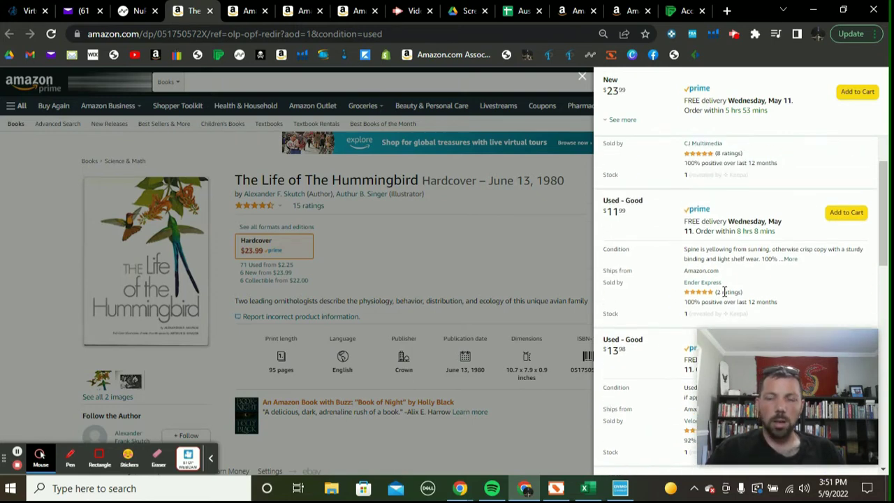
pyautogui.scroll(5, 701, 314)
pyautogui.scroll(-3, 691, 318)
pyautogui.scroll(-3, 692, 317)
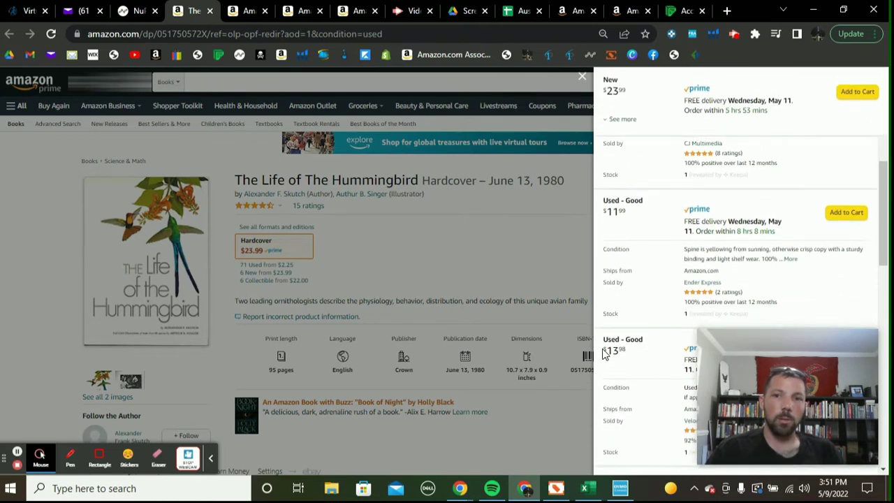
pyautogui.scroll(4, 650, 256)
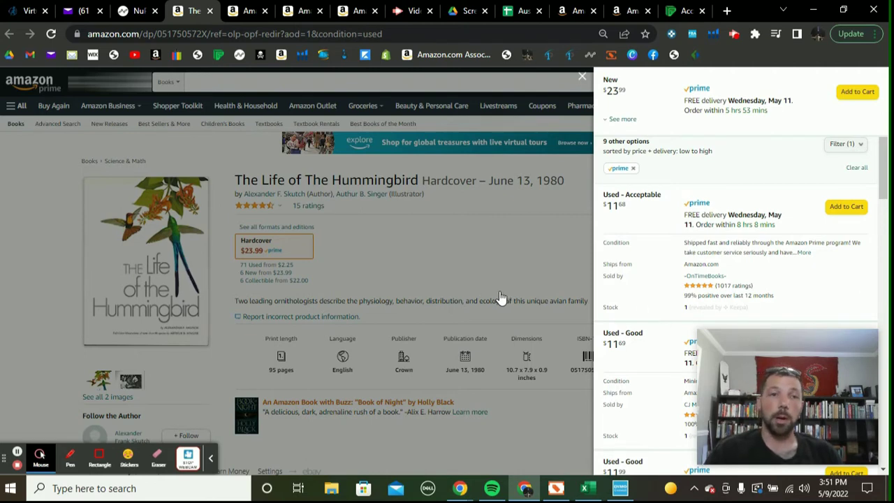
# Return to NuPrice and match The Life of The Hummingbird to its used buy box price of $11.68
pyautogui.hotkey('ctrl', 'shift', 'Tab')
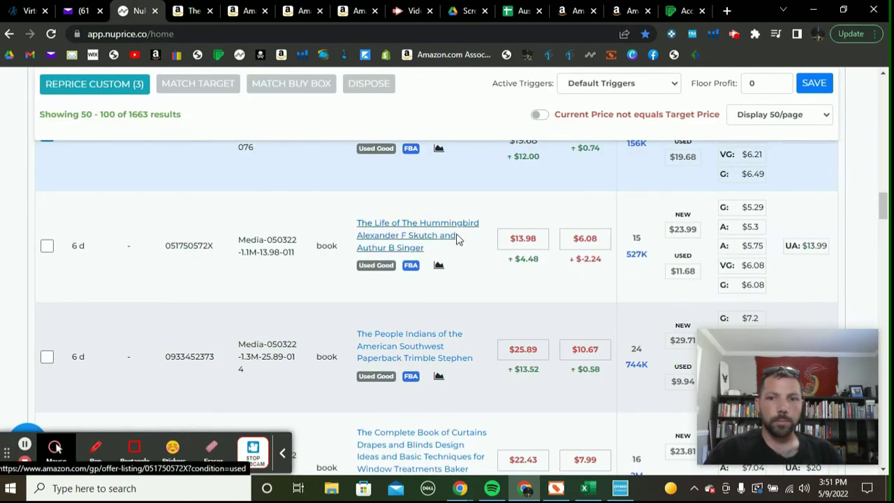
pyautogui.click(691, 278)
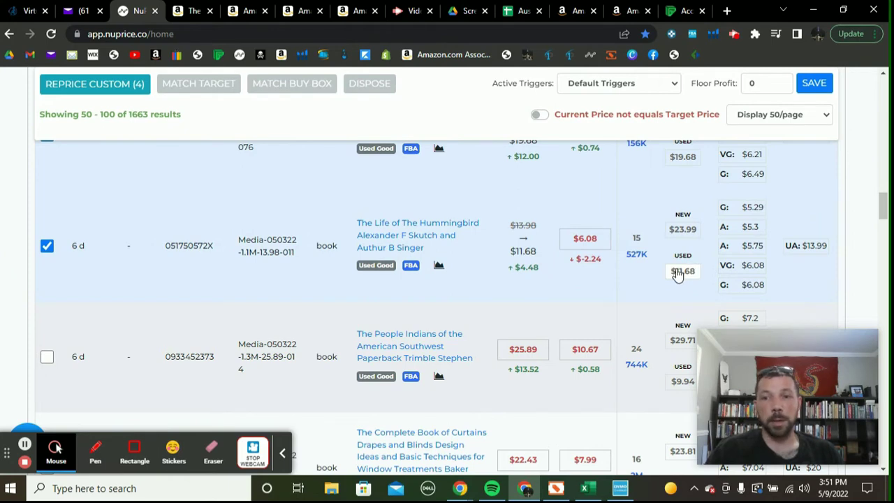
# Open the Amazon used offers for The People: Indians of the American Southwest, filter them to Prime, and compare seller prices and feedback
pyautogui.scroll(-2, 527, 266)
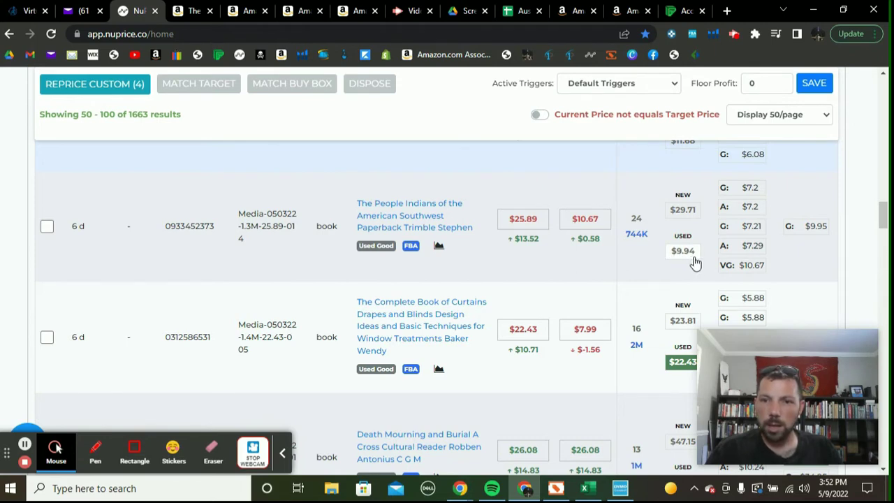
pyautogui.click(427, 222)
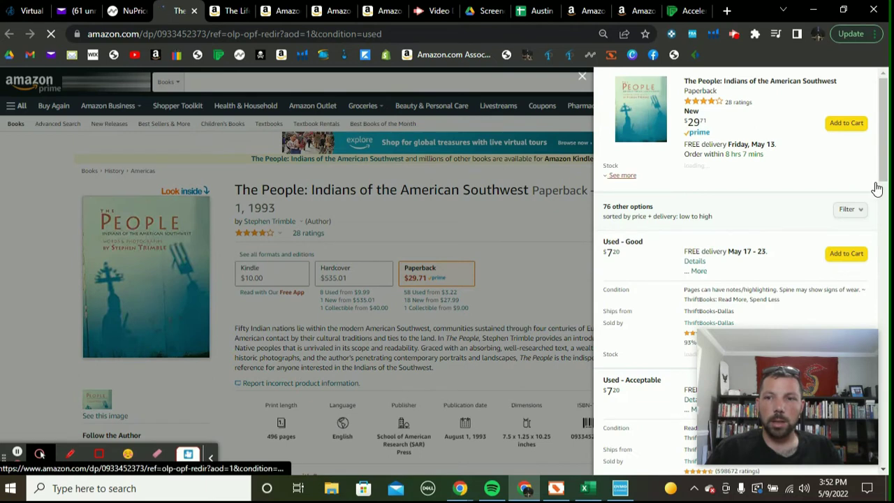
pyautogui.click(847, 209)
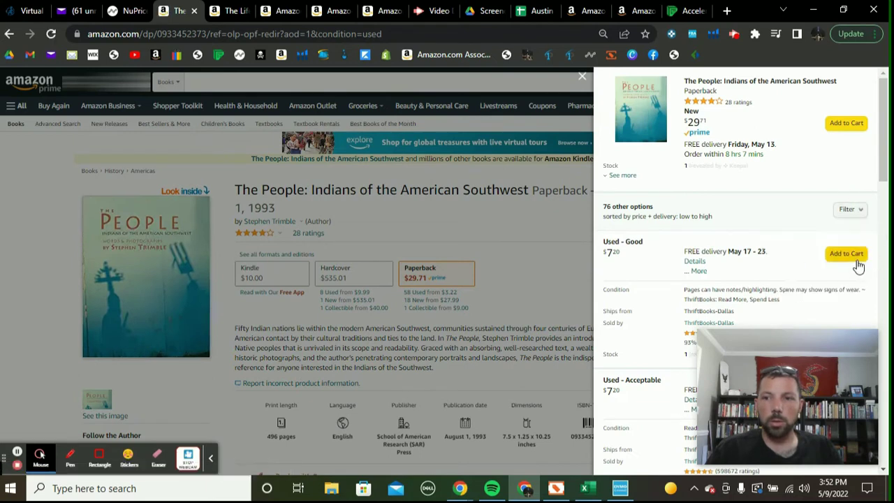
pyautogui.click(858, 213)
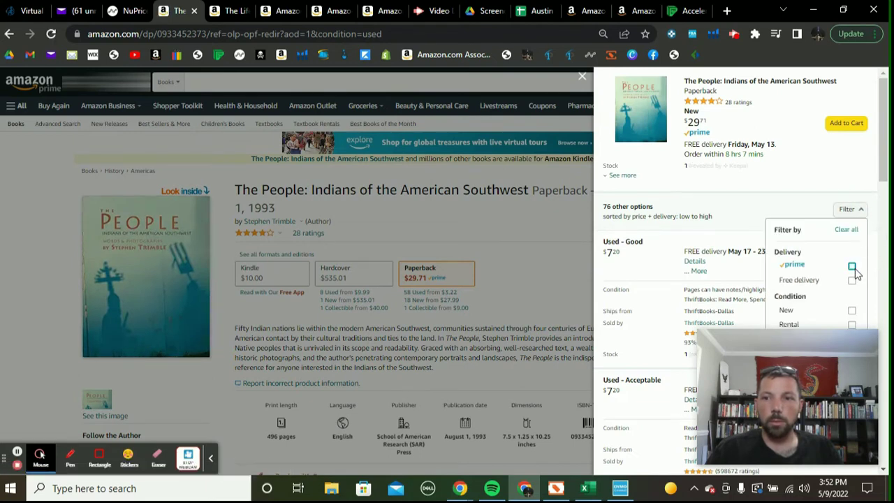
pyautogui.click(852, 268)
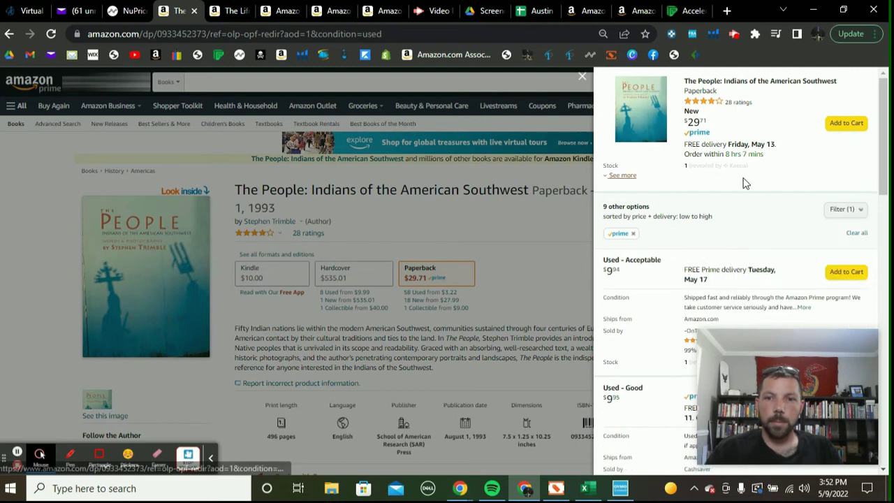
pyautogui.scroll(-5, 743, 184)
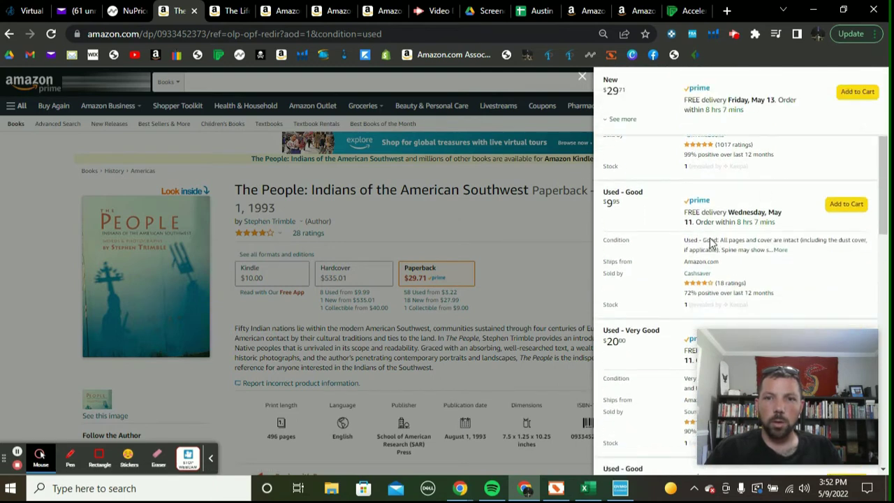
pyautogui.scroll(2, 710, 242)
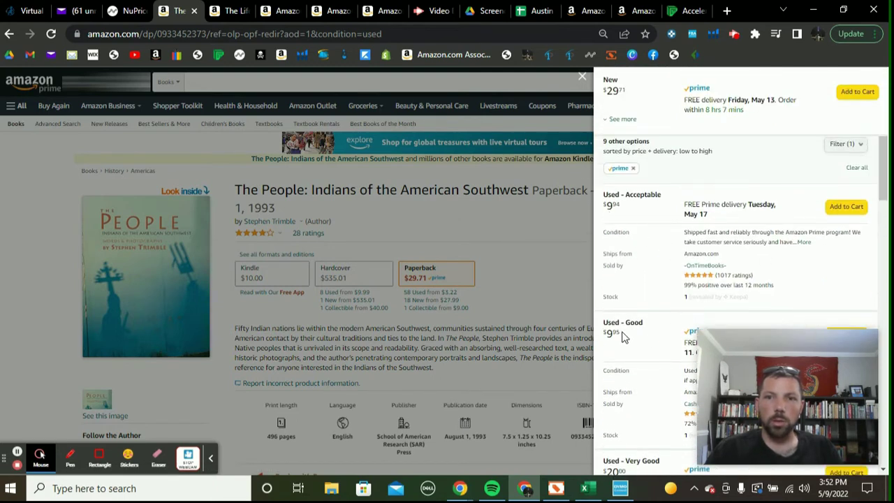
pyautogui.scroll(-2, 703, 262)
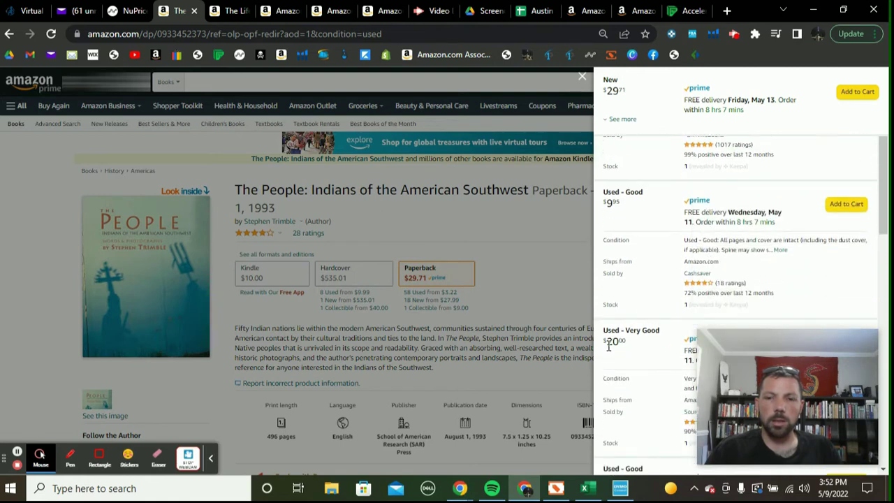
pyautogui.scroll(-1, 608, 345)
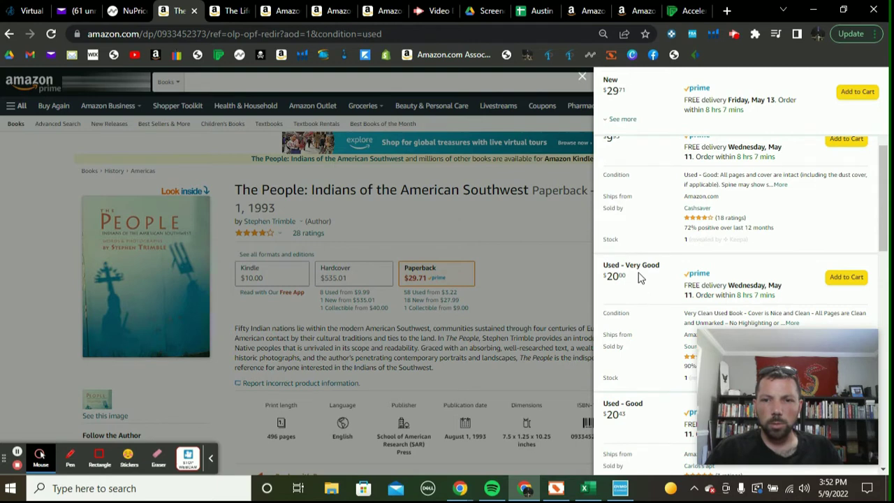
pyautogui.scroll(2, 648, 285)
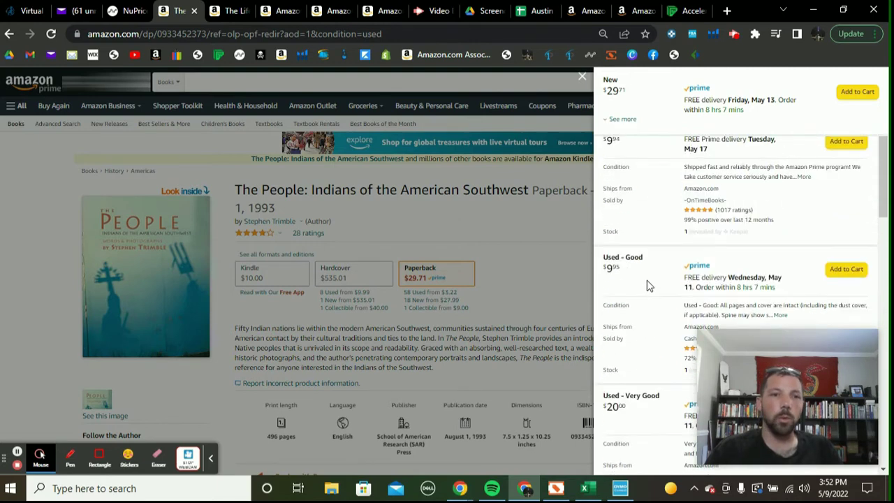
# Return to NuPrice and reprice The Complete Book of Curtains Drapes and Blinds to the $20 Prime offer
pyautogui.click(131, 11)
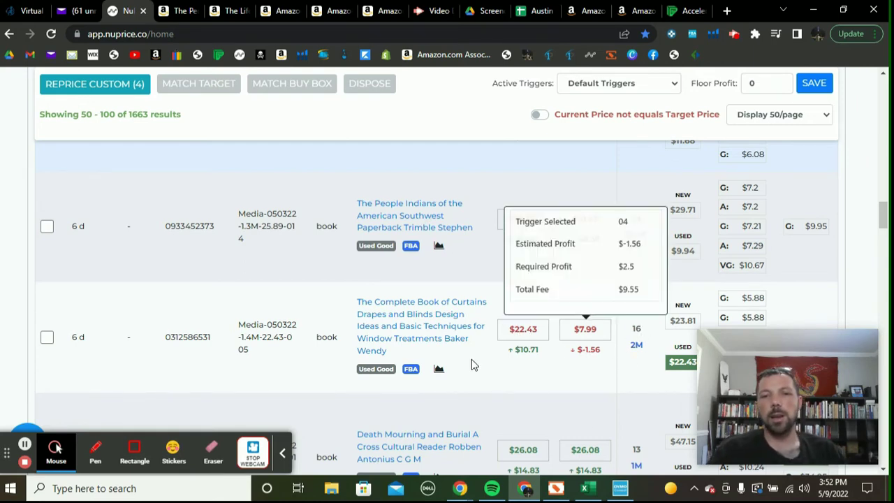
pyautogui.scroll(-1, 574, 305)
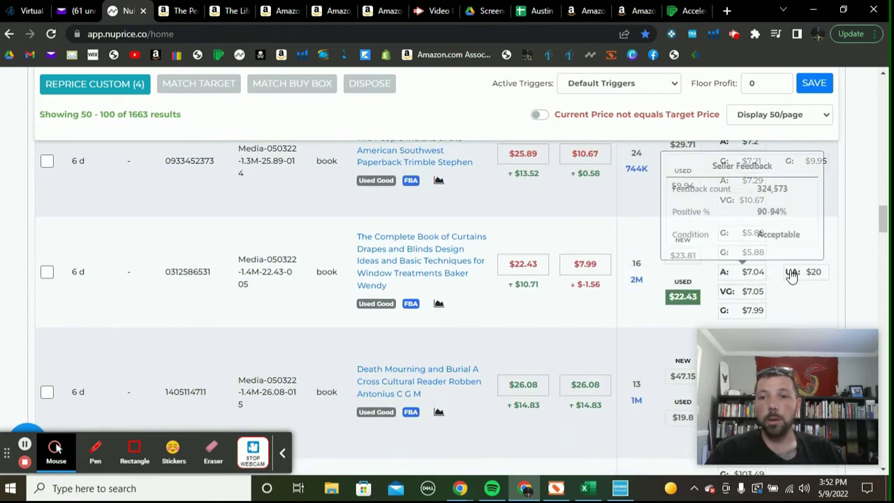
pyautogui.click(815, 274)
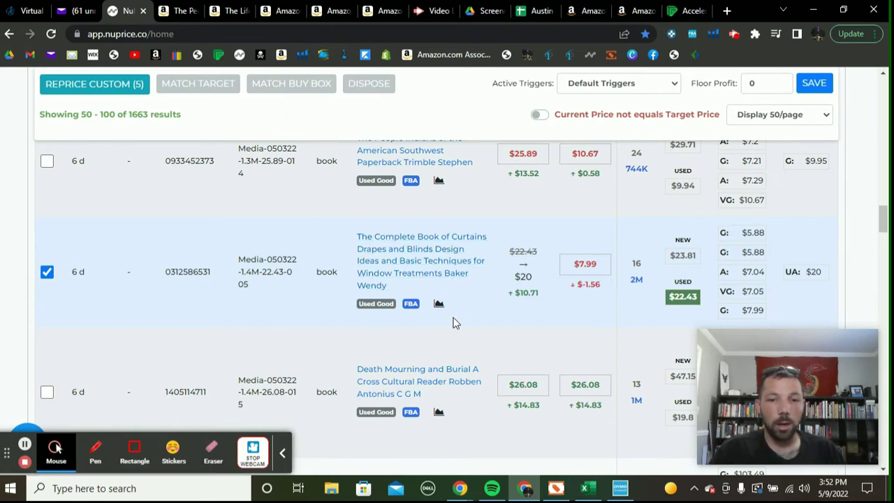
# Compare the current, target, buy box and Prime offer prices for Death Mourning and Burial and Patterns That Connect Social Symbolism
pyautogui.scroll(-2, 452, 322)
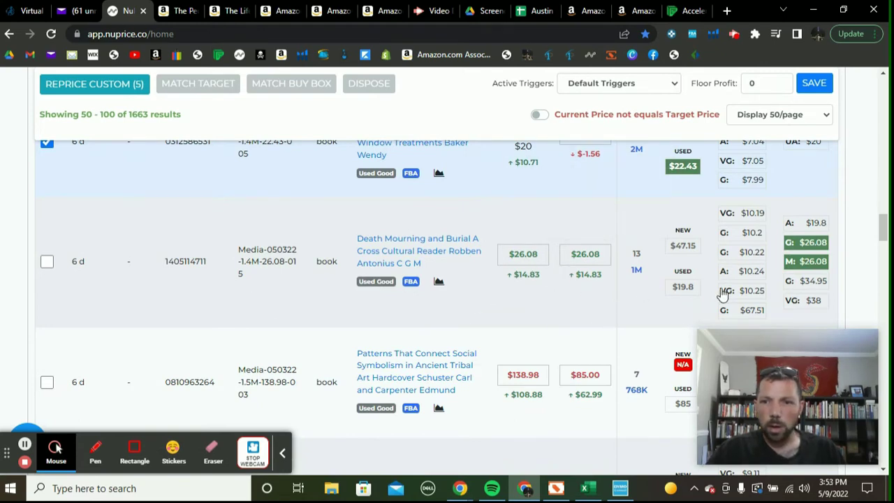
pyautogui.moveTo(814, 239)
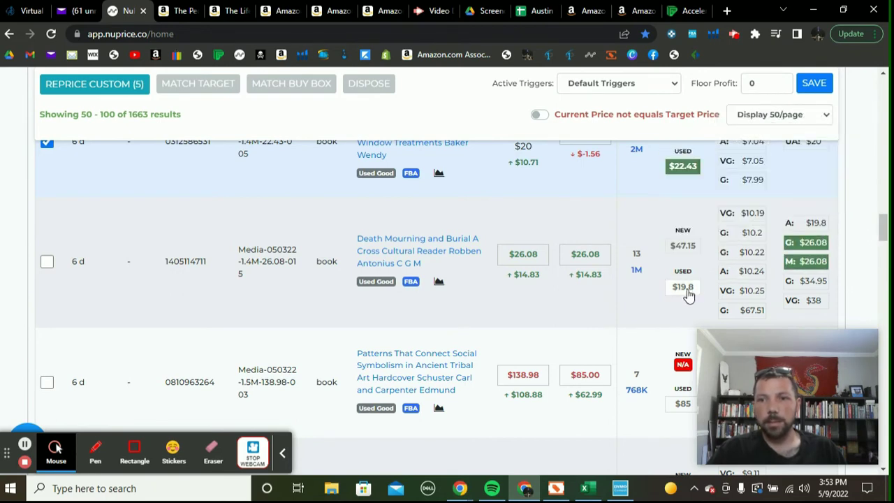
pyautogui.click(816, 261)
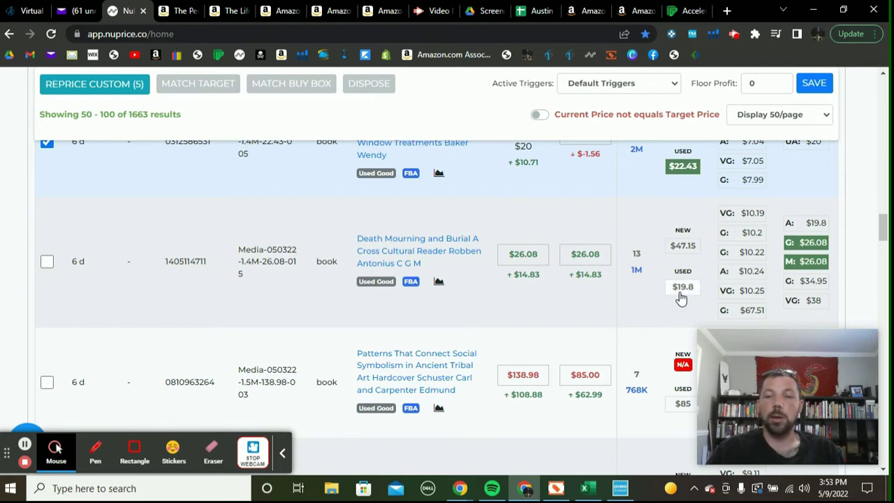
pyautogui.moveTo(579, 262)
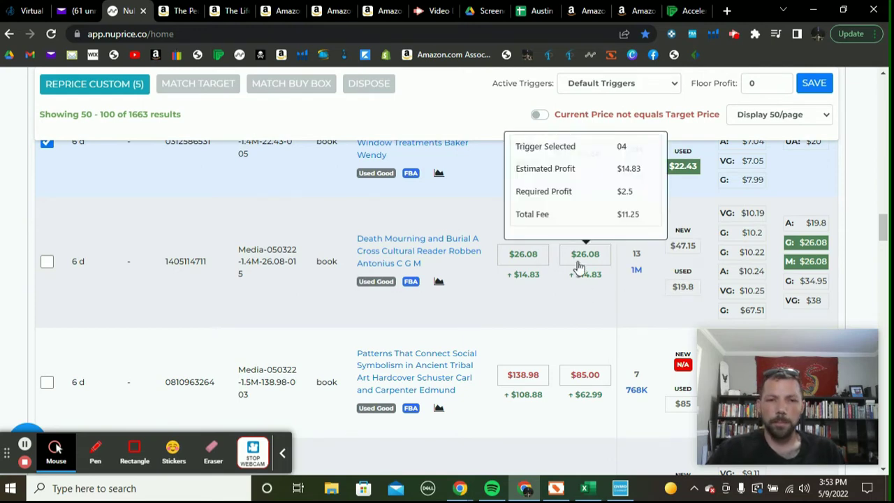
pyautogui.scroll(-2, 577, 263)
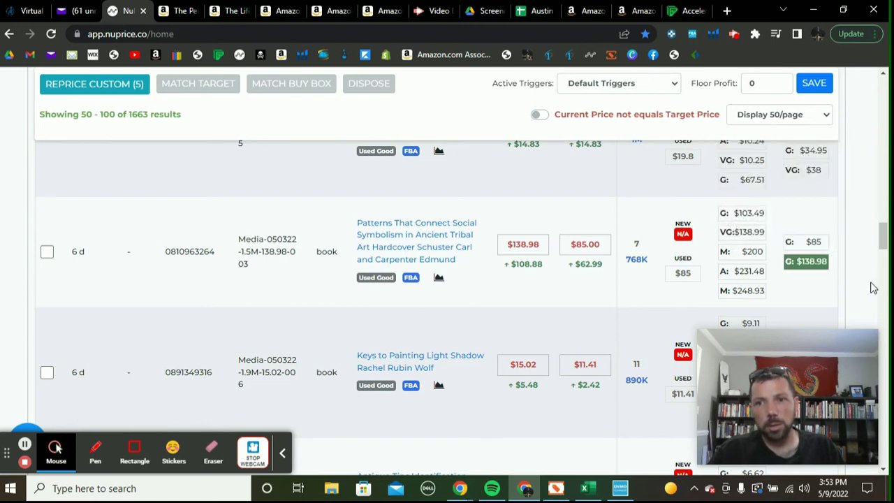
pyautogui.click(636, 241)
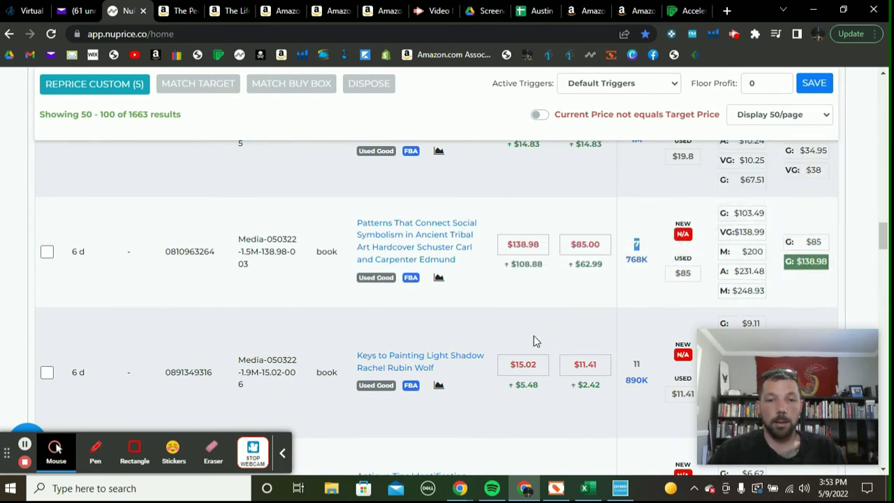
# Match Keys to Painting Light Shadow to its used buy box price of $11.41
pyautogui.scroll(-1, 548, 300)
pyautogui.scroll(-1, 548, 300)
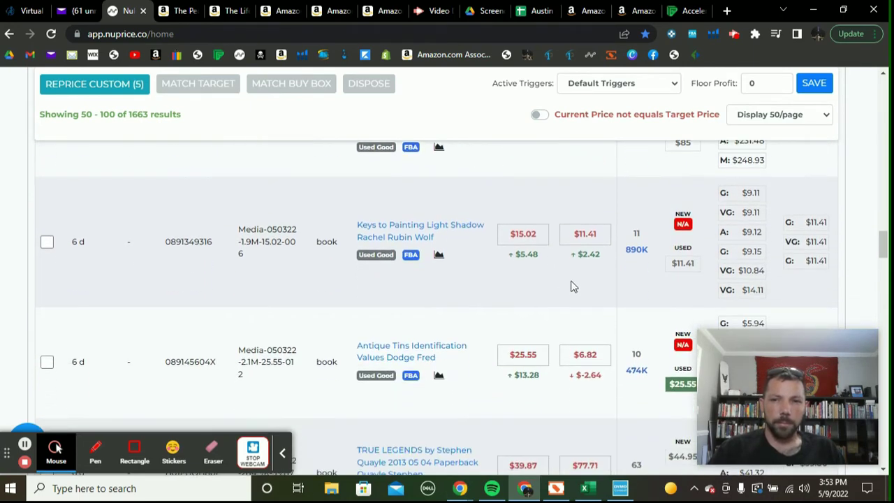
pyautogui.scroll(-1, 569, 284)
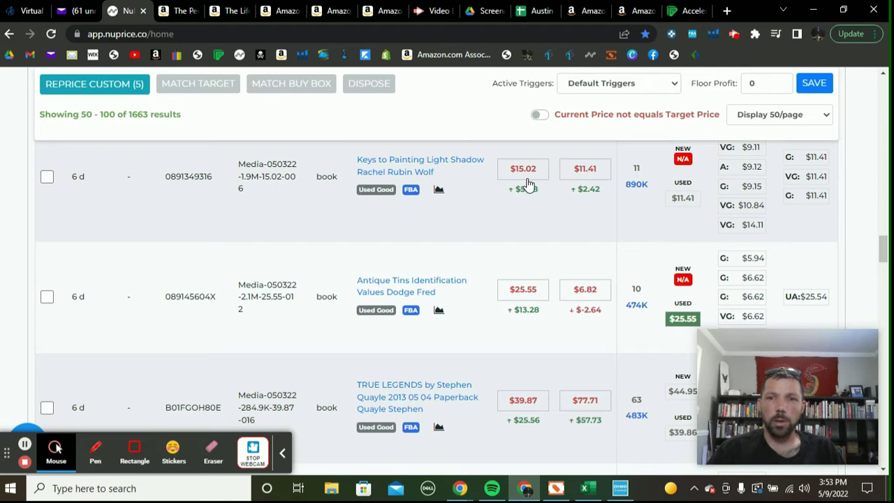
pyautogui.scroll(1, 824, 265)
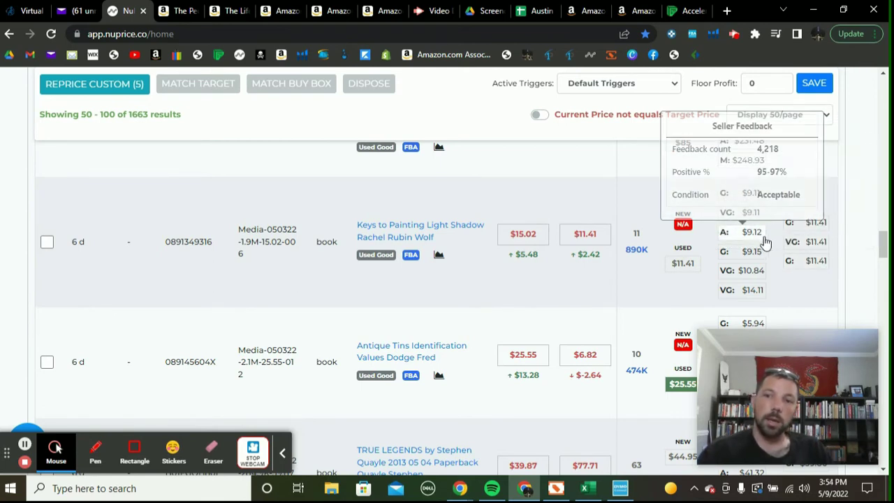
pyautogui.click(683, 265)
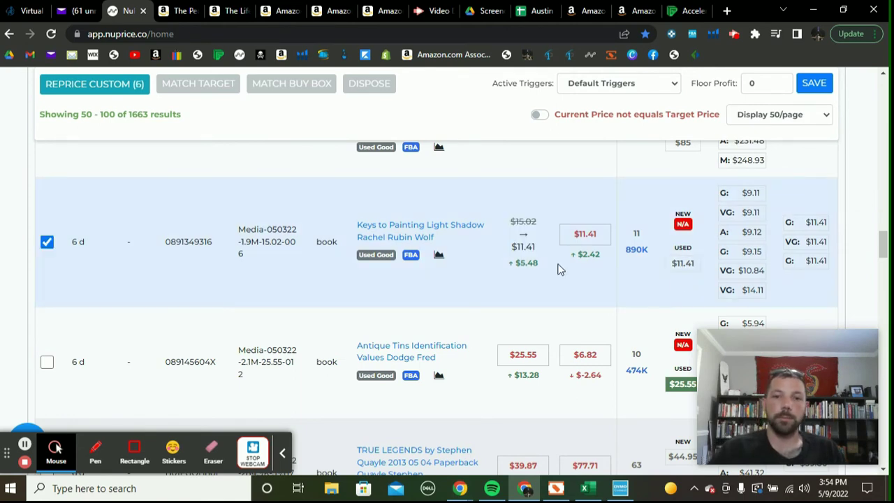
# Match the TRUE LEGENDS paperback to its used buy box price of $39.86
pyautogui.scroll(-3, 541, 267)
pyautogui.scroll(1, 537, 268)
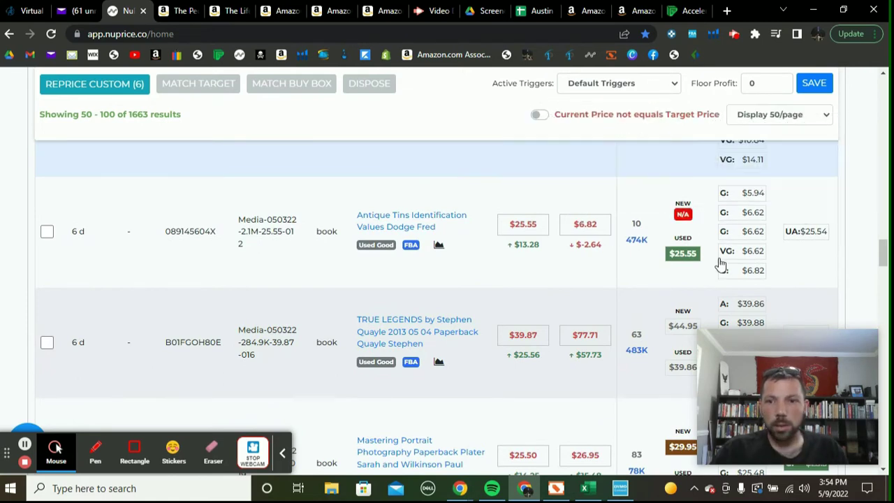
pyautogui.scroll(-1, 531, 254)
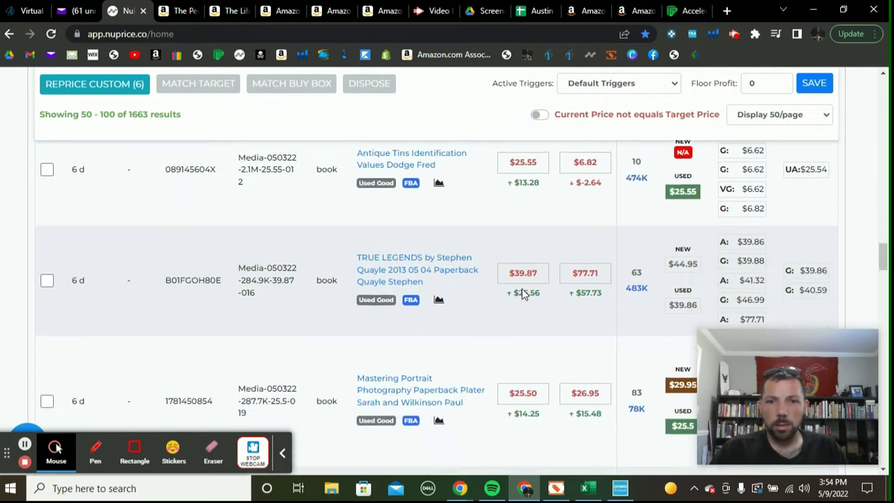
pyautogui.click(687, 304)
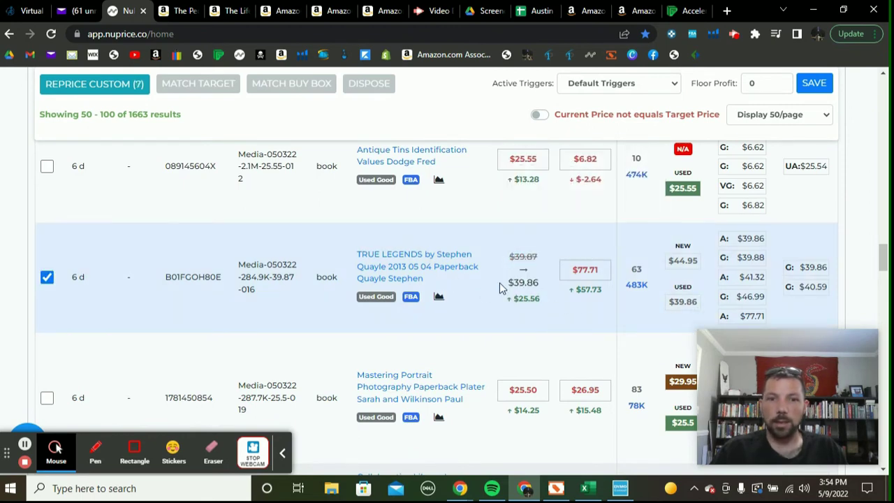
# Match Collaborative Library Lessons for the Primary Grades to its used buy box price of $24.3
pyautogui.scroll(-1, 499, 282)
pyautogui.scroll(-1, 499, 282)
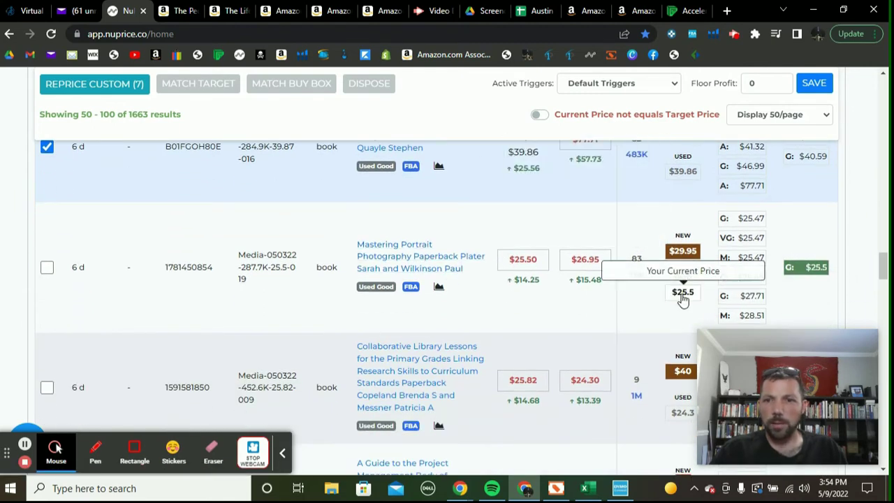
pyautogui.scroll(-2, 511, 284)
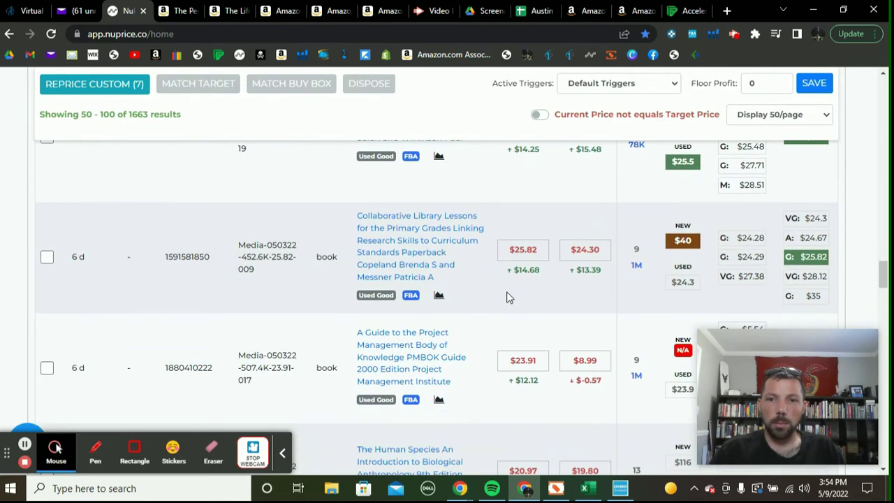
pyautogui.click(686, 291)
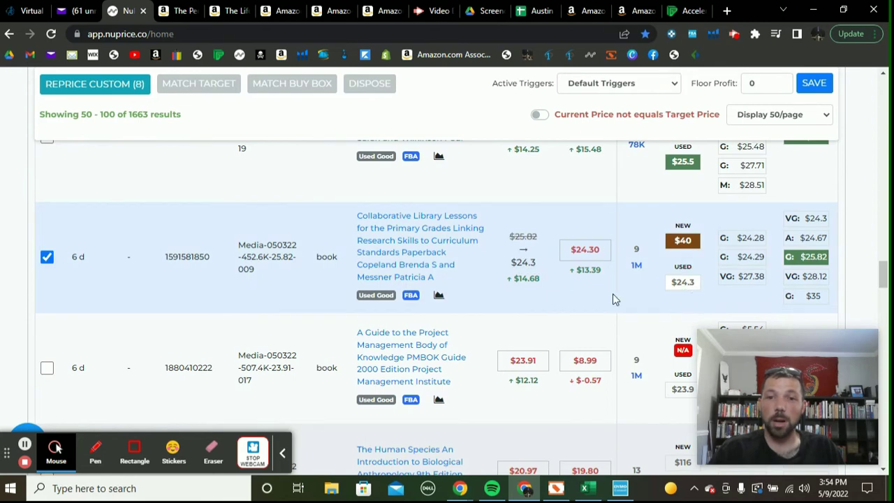
# Match the PMBOK Guide 2000 Edition to its used buy box price of $23.9 and The Human Species to $19.82
pyautogui.scroll(-2, 515, 288)
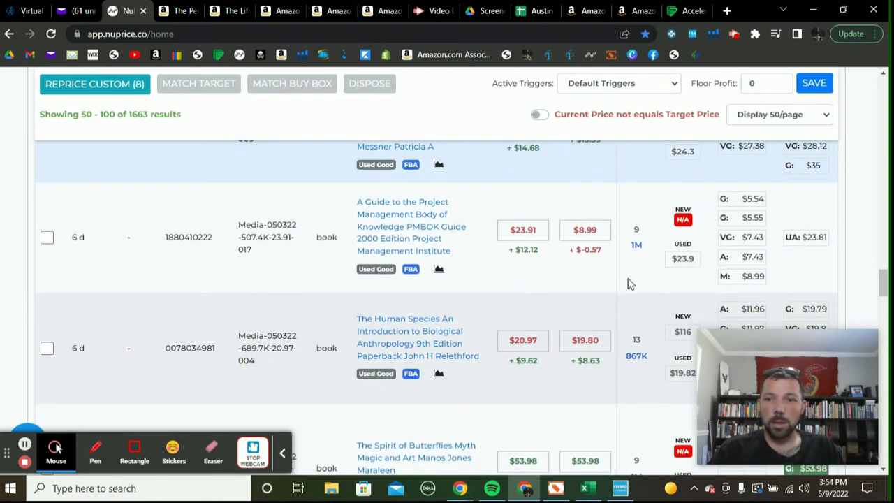
pyautogui.click(683, 259)
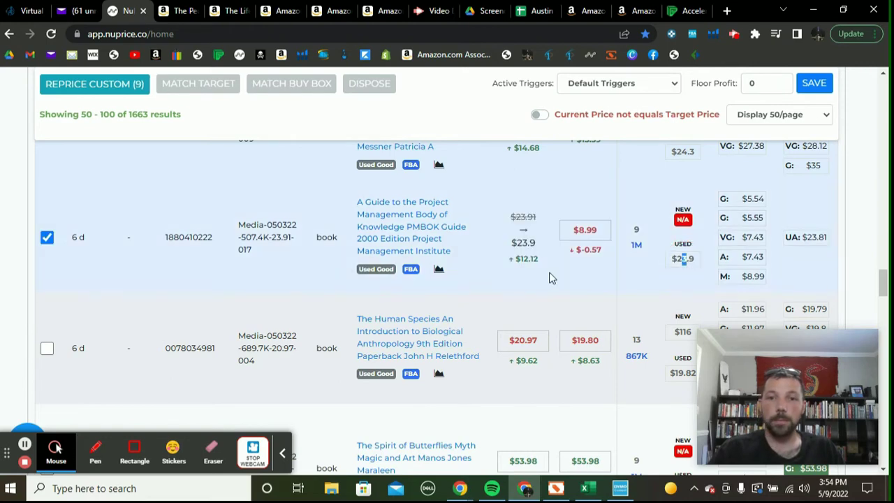
pyautogui.scroll(-2, 561, 276)
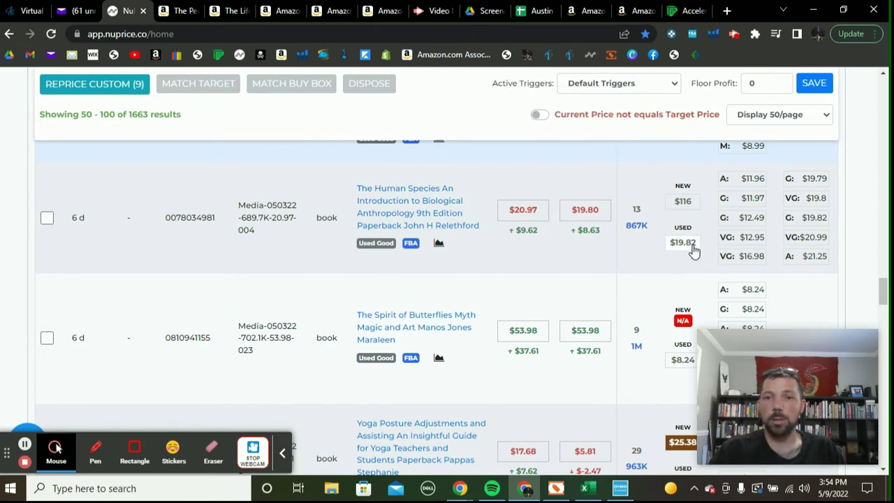
pyautogui.click(691, 247)
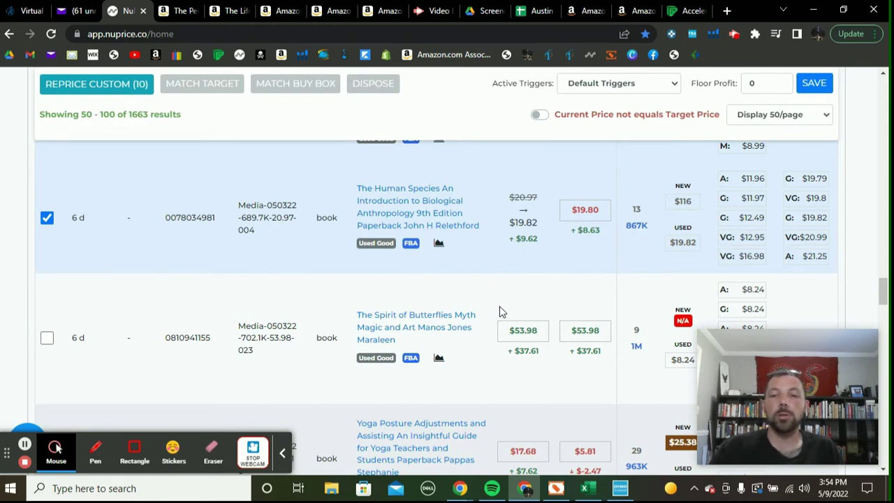
# Examine the competing offers, conditions and seller feedback for The Spirit of Butterflies against its current and buy box prices
pyautogui.scroll(-1, 499, 332)
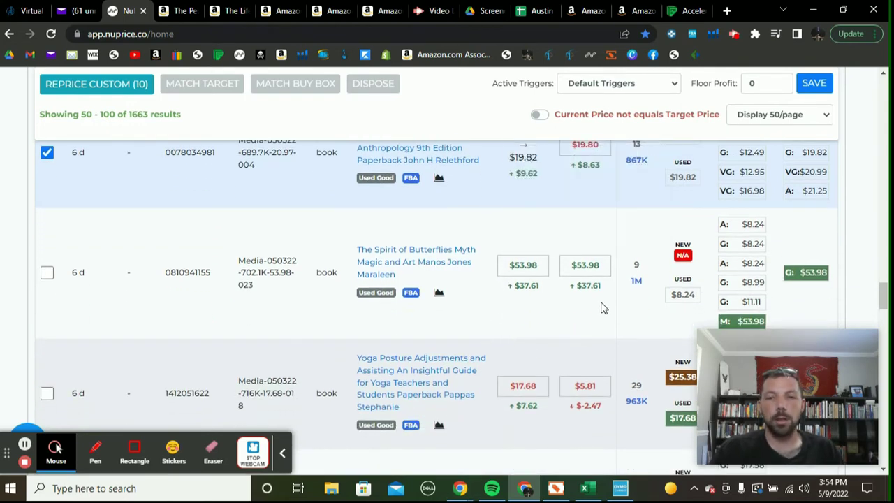
pyautogui.scroll(-1, 603, 308)
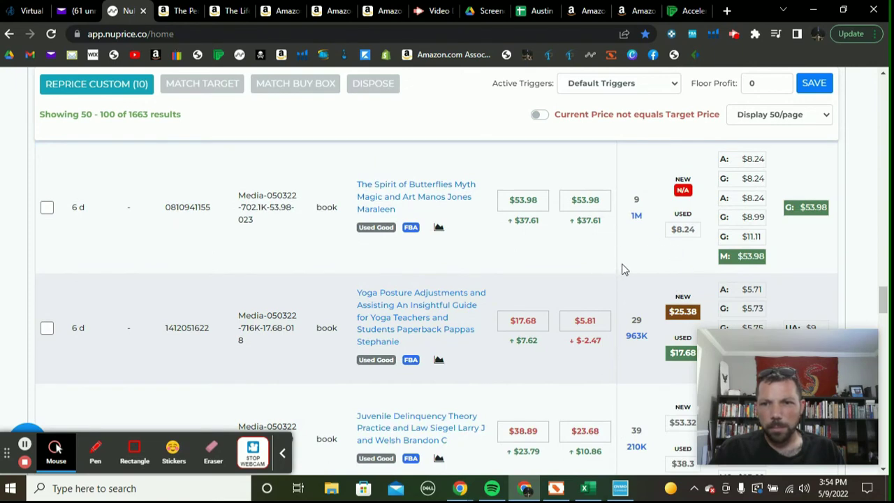
pyautogui.scroll(1, 656, 267)
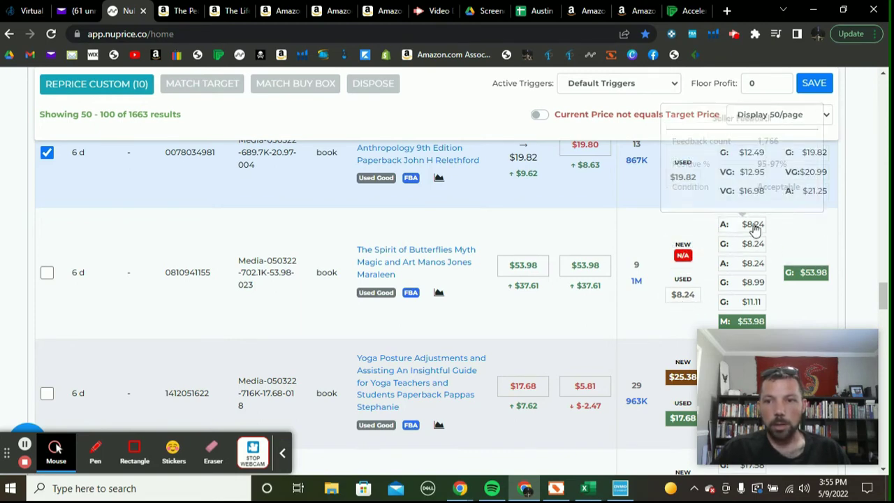
pyautogui.moveTo(754, 238)
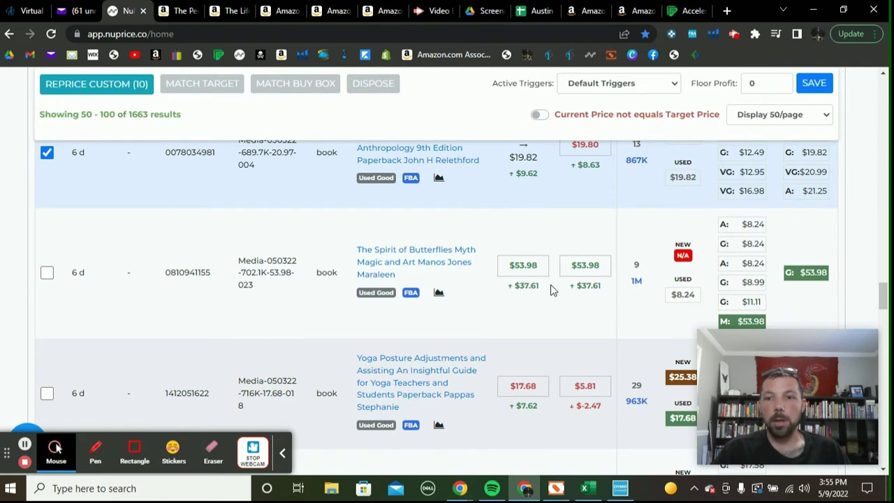
pyautogui.moveTo(777, 320)
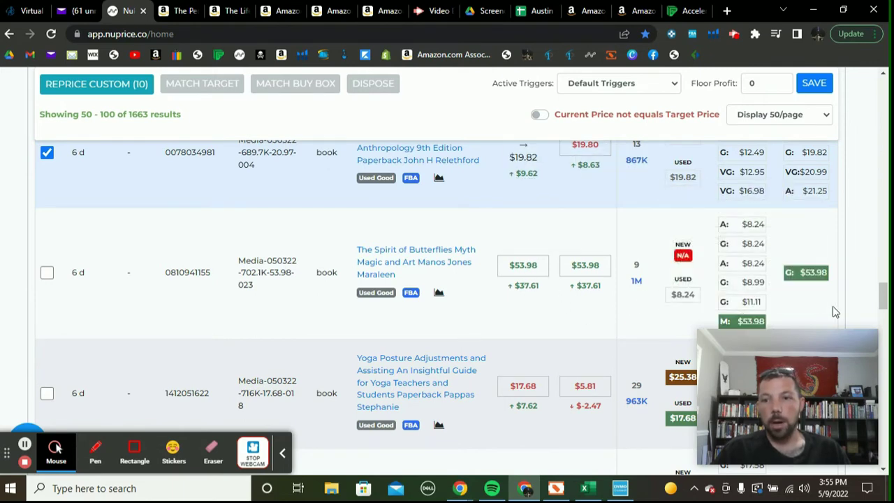
pyautogui.moveTo(743, 329)
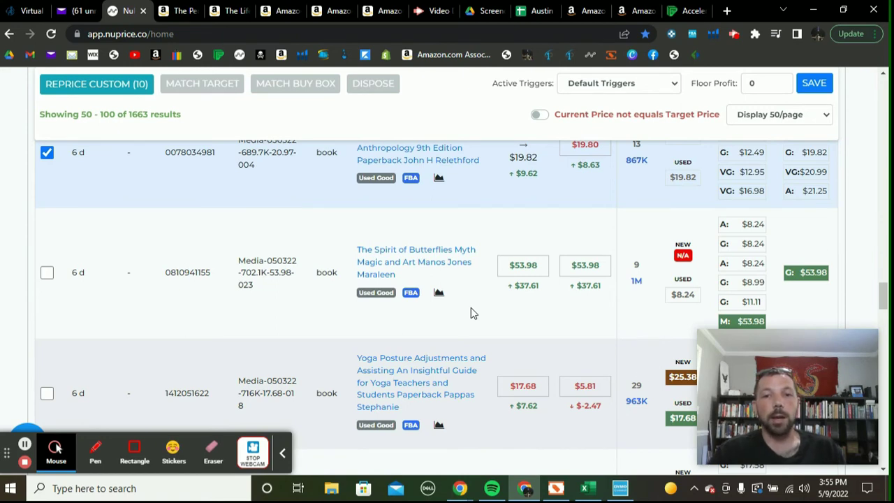
pyautogui.moveTo(737, 285)
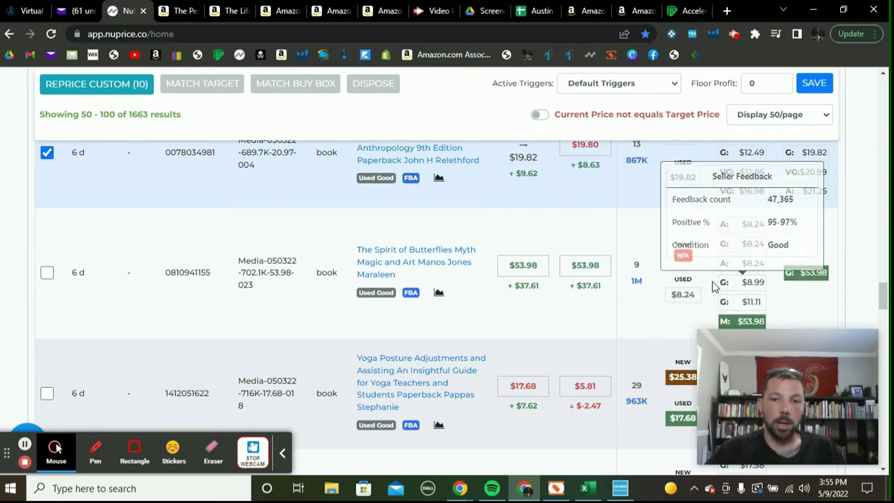
# Match Juvenile Delinquency to its used buy box price of $38.3 and Criminology Today to $26.94
pyautogui.scroll(-2, 528, 276)
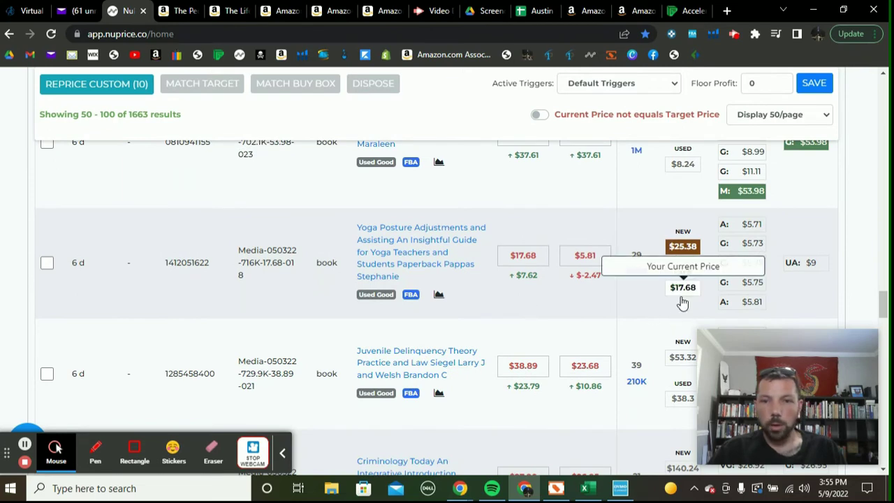
pyautogui.scroll(-2, 548, 291)
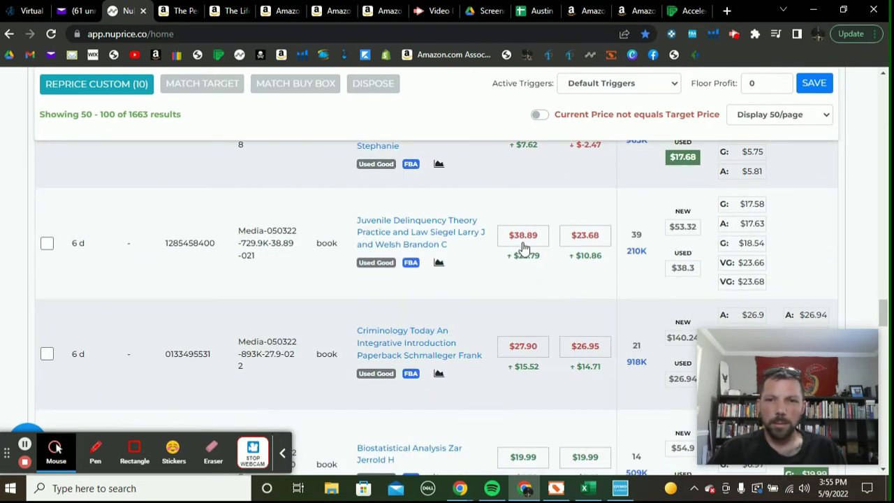
pyautogui.click(687, 271)
pyautogui.scroll(-1, 573, 265)
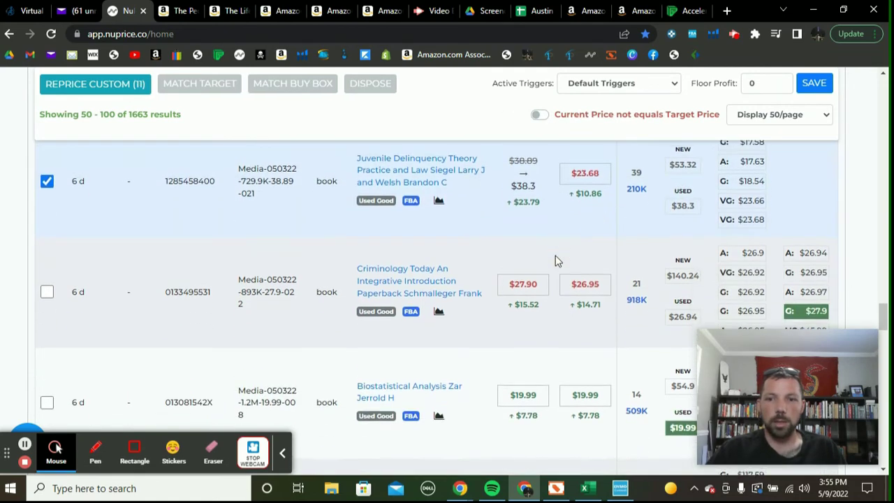
pyautogui.scroll(-1, 555, 258)
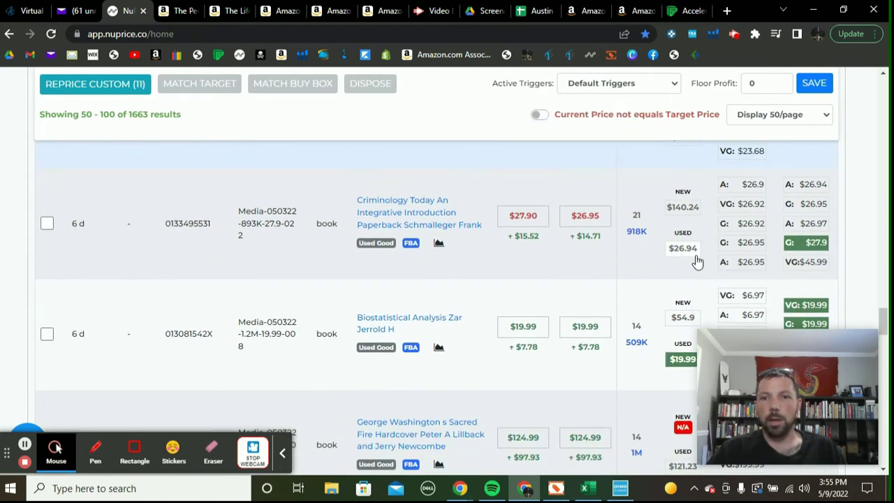
pyautogui.click(688, 254)
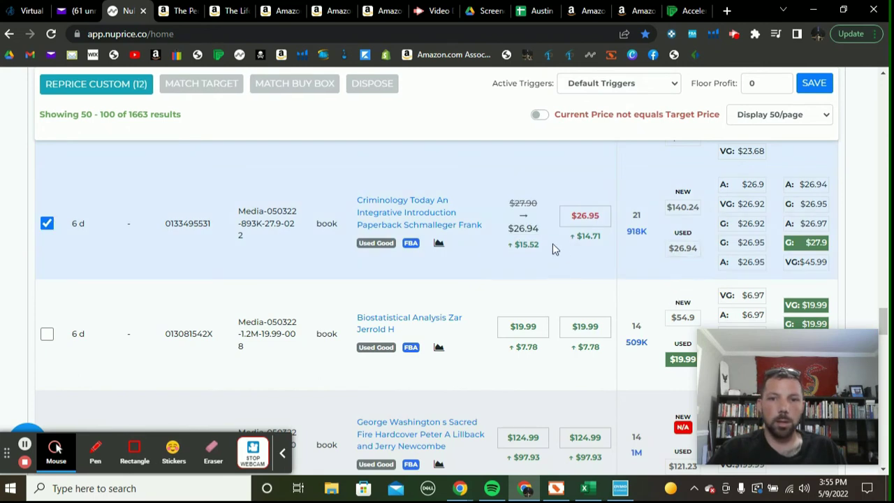
# Match George Washington's Sacred Fire to its used buy box price of $121.23
pyautogui.scroll(-2, 552, 244)
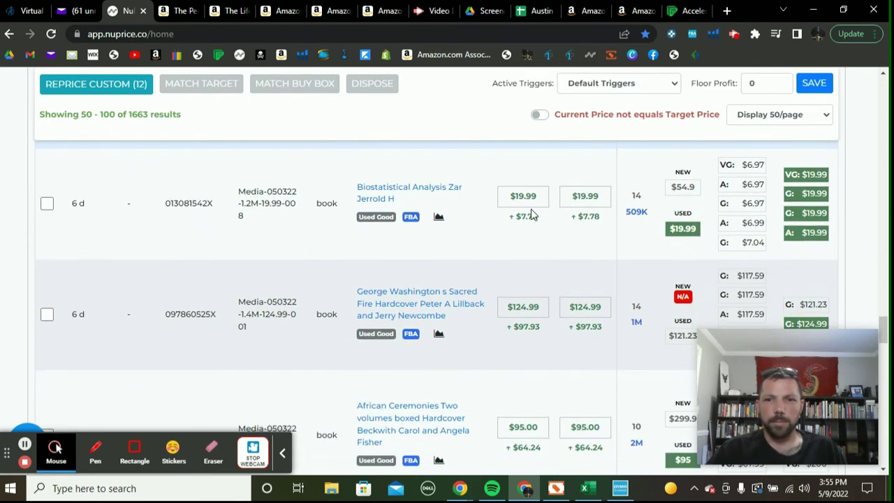
pyautogui.scroll(-2, 591, 230)
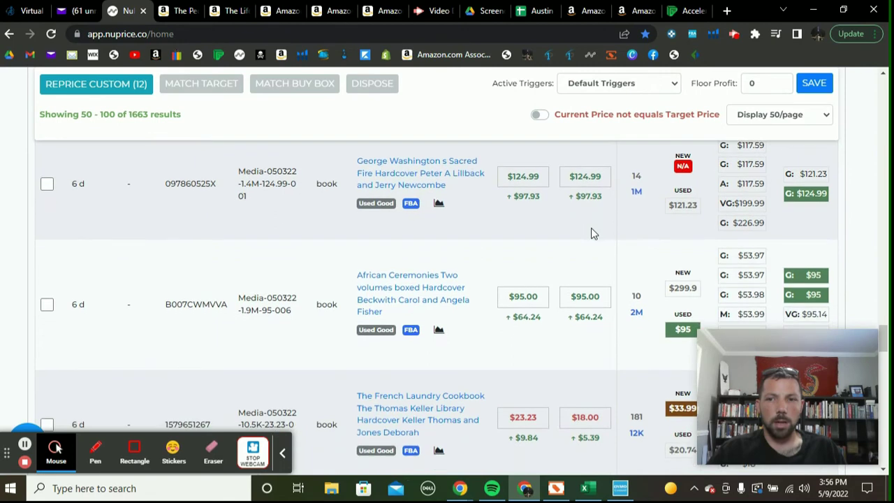
pyautogui.moveTo(573, 204)
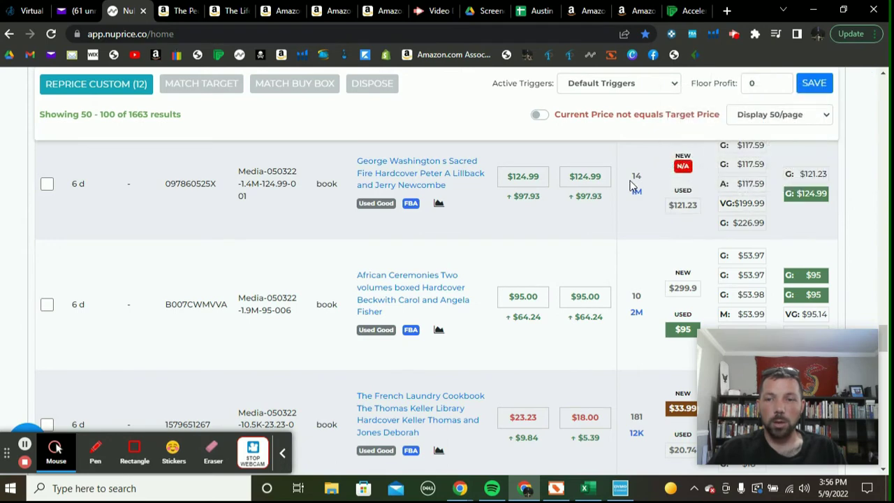
pyautogui.scroll(2, 628, 210)
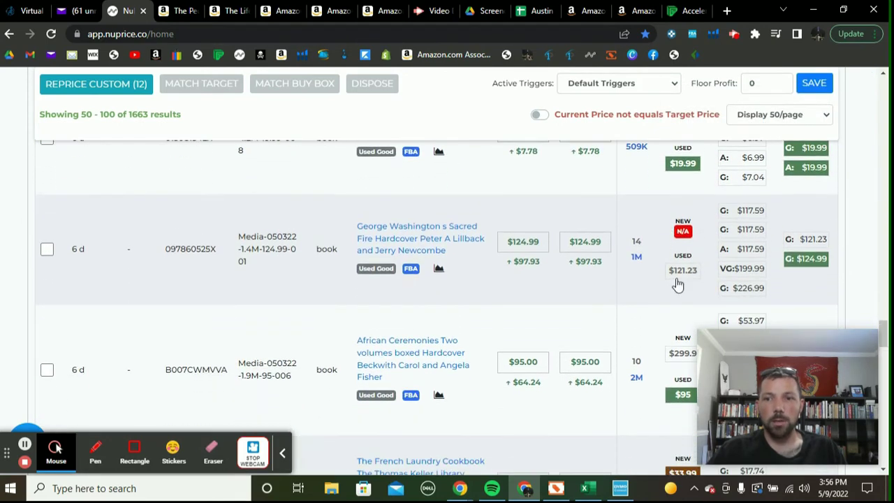
pyautogui.click(684, 271)
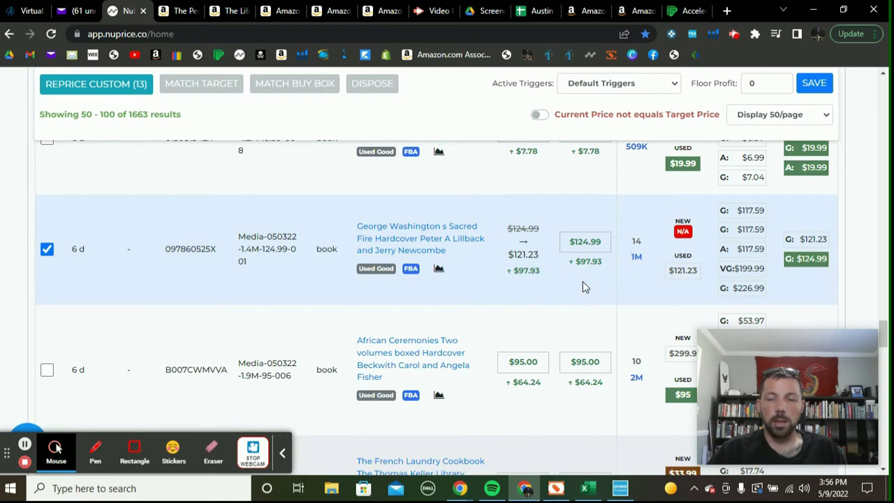
# Match The French Laundry Cookbook to its used buy box price of $20.74 and The English and Their History to $16.77
pyautogui.scroll(-2, 582, 280)
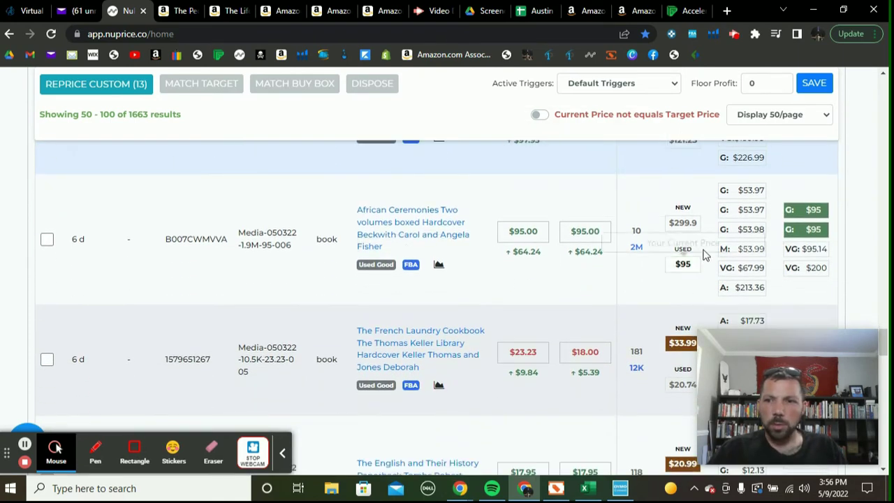
pyautogui.scroll(-1, 561, 257)
pyautogui.scroll(-1, 562, 255)
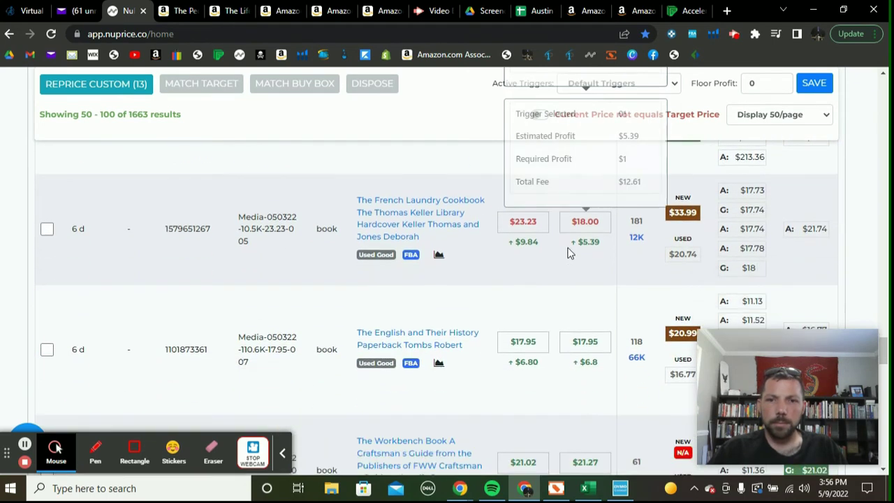
pyautogui.click(692, 259)
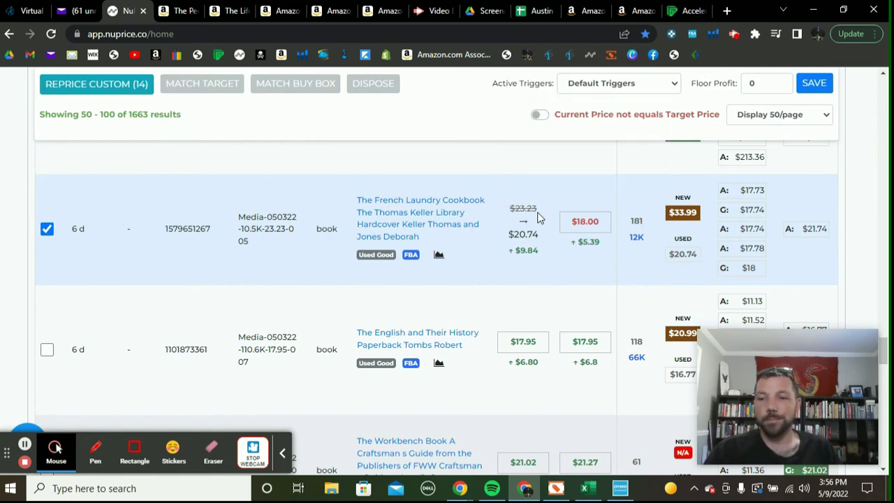
pyautogui.scroll(-2, 559, 224)
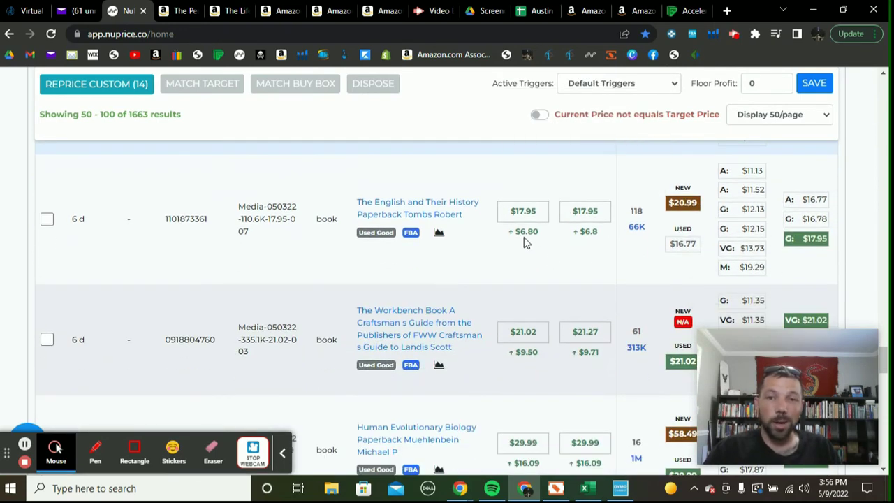
pyautogui.click(684, 246)
# Compare current, target and buy box prices for The Workbench Book, Human Evolutionary Biology and African Ark
pyautogui.scroll(-1, 576, 277)
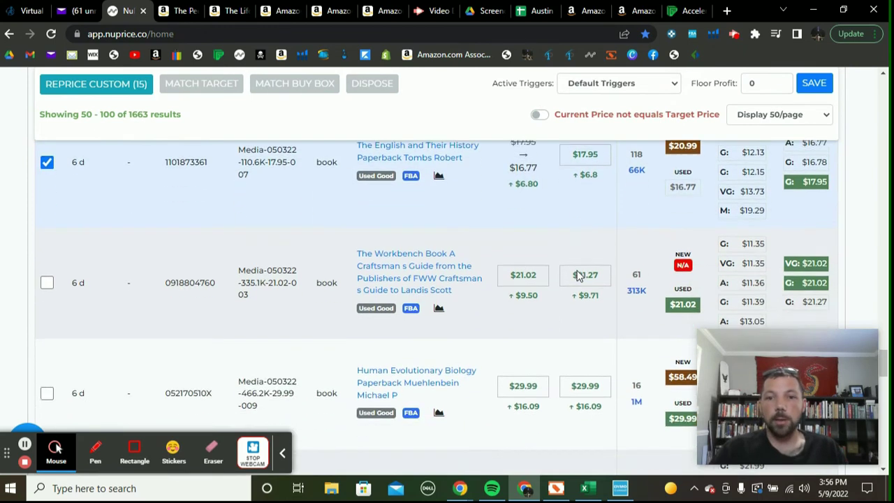
pyautogui.scroll(-1, 576, 277)
pyautogui.moveTo(584, 233)
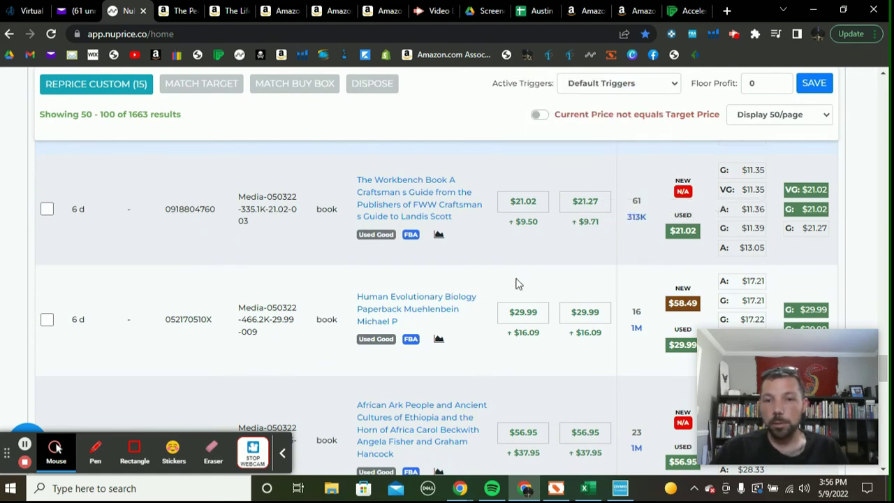
pyautogui.scroll(-1, 538, 303)
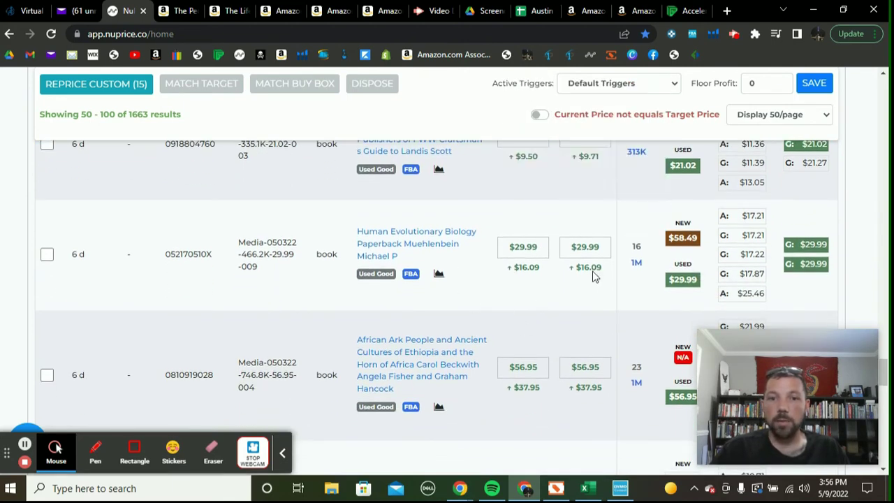
pyautogui.moveTo(587, 265)
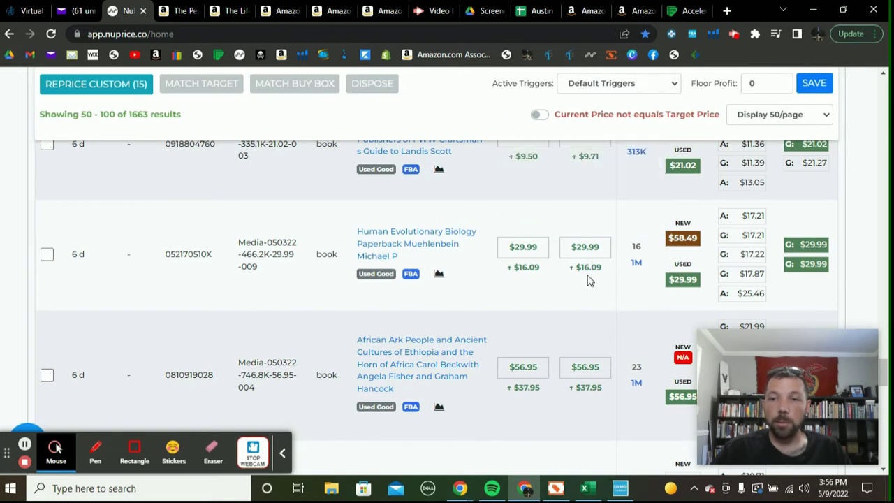
pyautogui.scroll(-1, 586, 281)
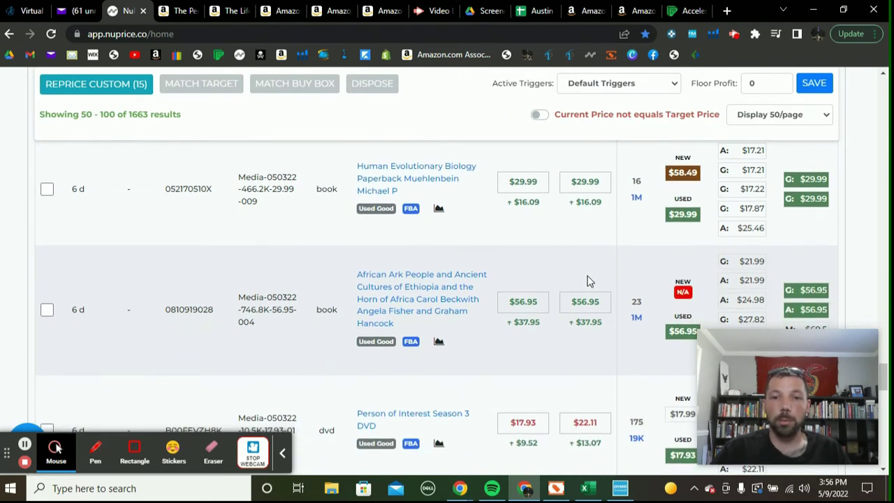
pyautogui.scroll(-1, 586, 280)
pyautogui.scroll(-2, 553, 280)
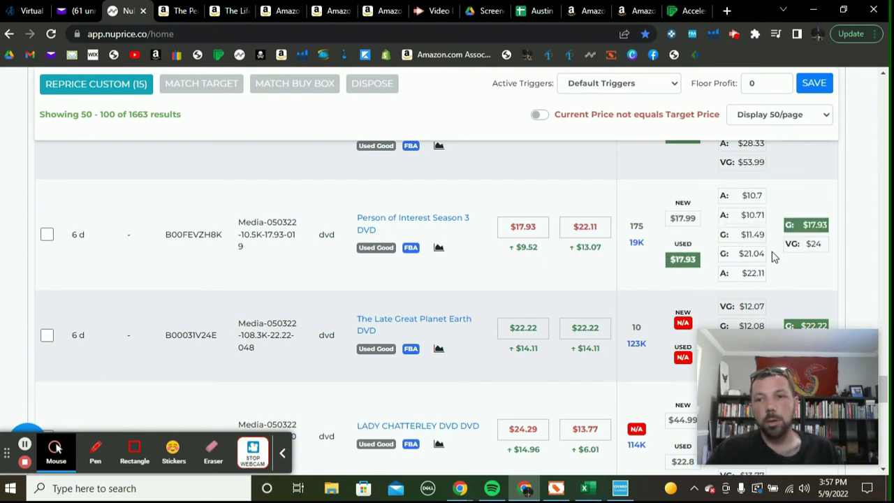
# Check the competing sellers' feedback for the Person of Interest Season 3 DVD and save a custom price of $15.67
pyautogui.moveTo(754, 256)
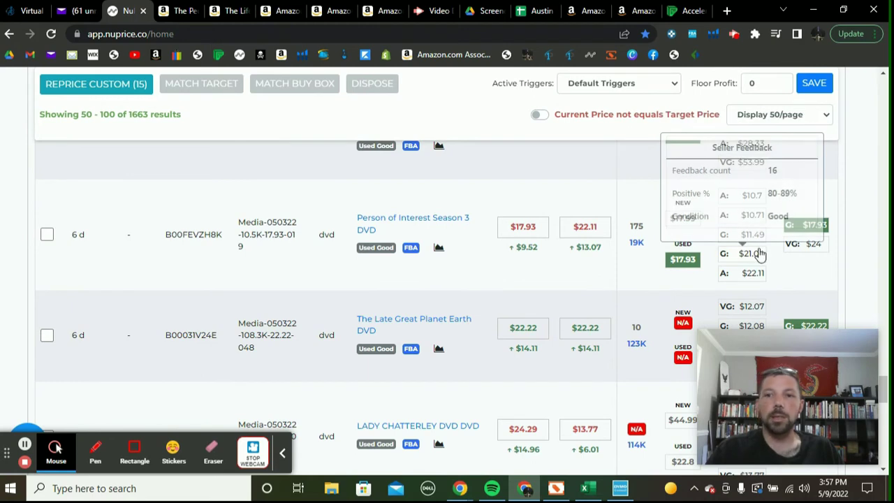
pyautogui.moveTo(820, 238)
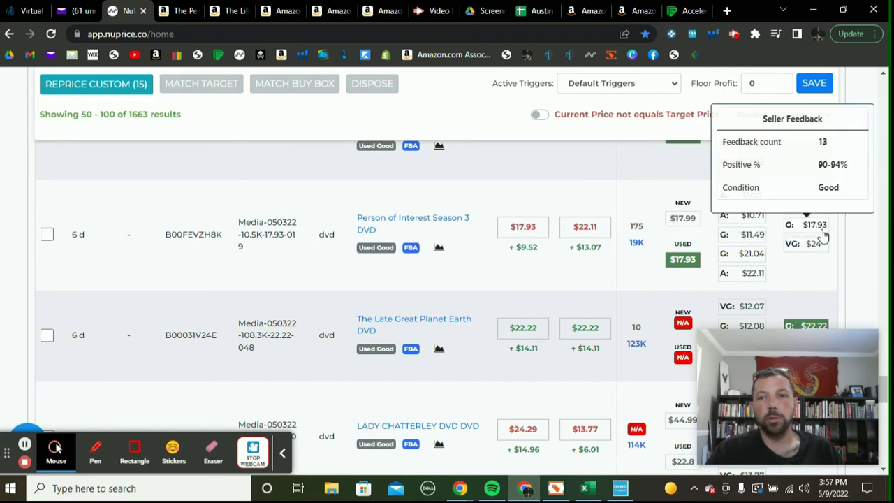
pyautogui.moveTo(754, 237)
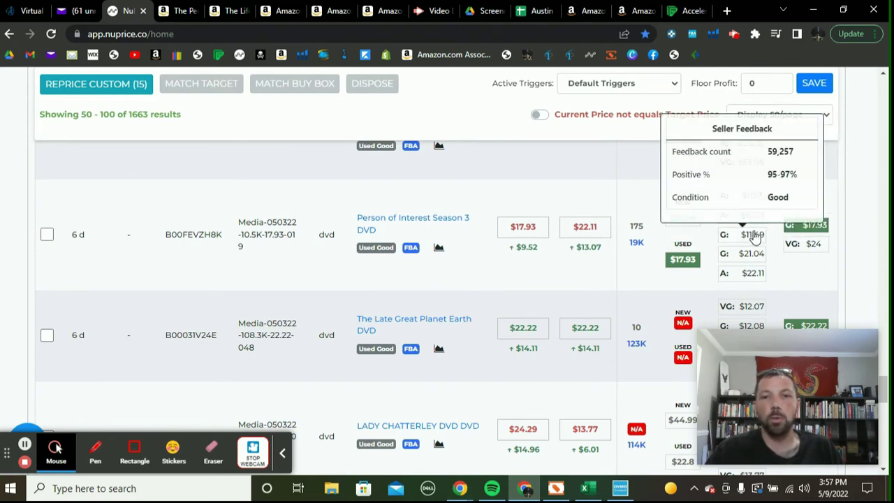
pyautogui.click(537, 232)
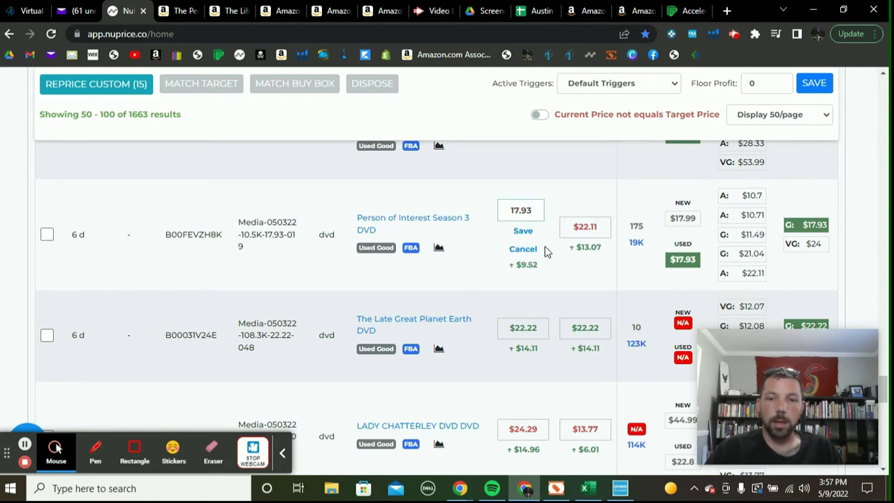
pyautogui.press('BackSpace')
pyautogui.press('BackSpace')
pyautogui.press('BackSpace')
pyautogui.write('15.67')
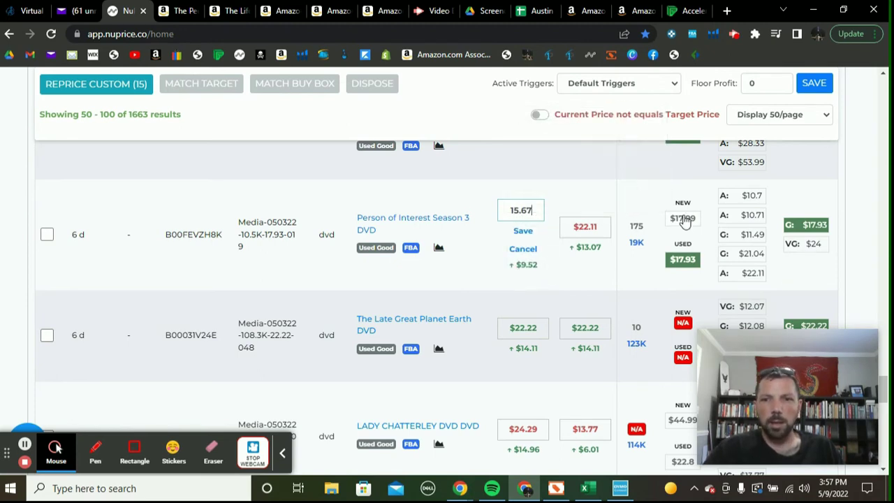
pyautogui.click(523, 231)
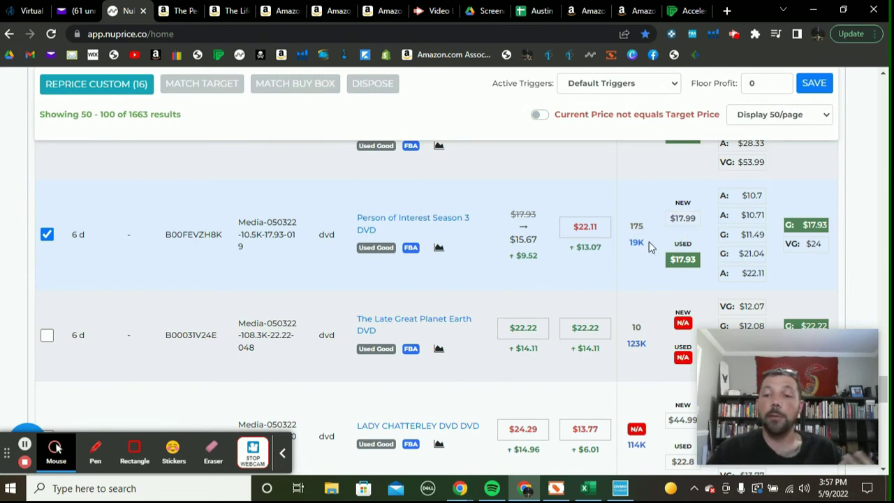
# Match the Lady Chatterley DVD to its used buy box price of $22.8
pyautogui.scroll(-1, 543, 252)
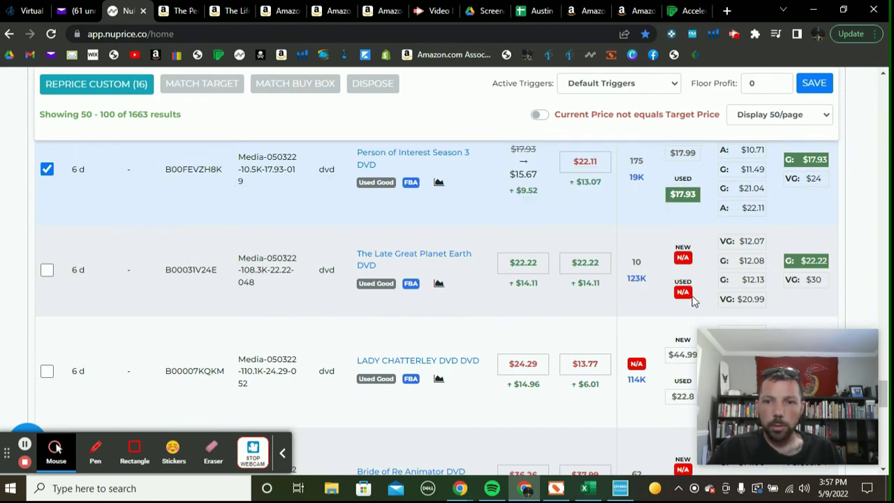
pyautogui.moveTo(791, 270)
pyautogui.scroll(-2, 595, 269)
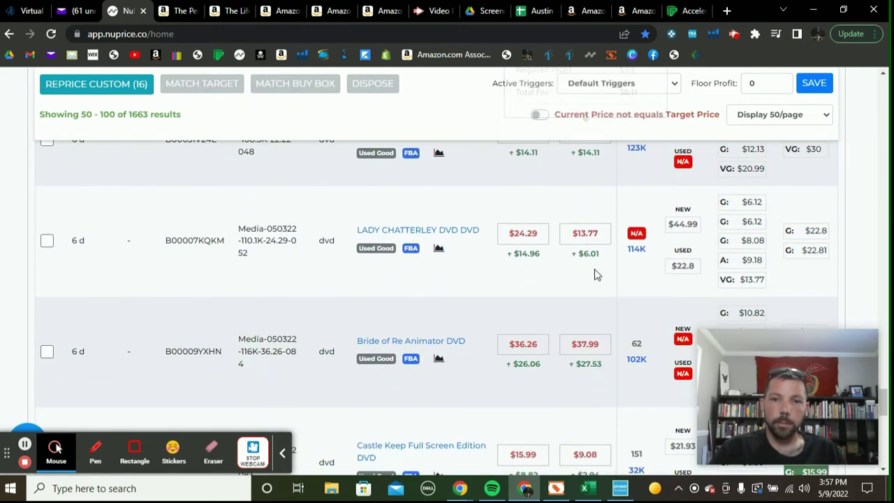
pyautogui.click(692, 265)
# Match Bride of Re Animator to the Very Good Prime offer of $35.84 and Castle Keep to its used buy box price of $15.98
pyautogui.scroll(-2, 515, 253)
pyautogui.scroll(-1, 515, 254)
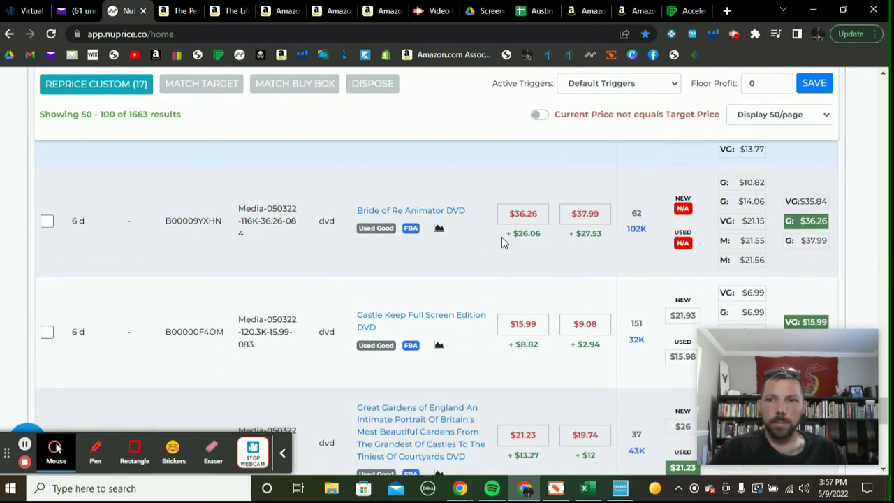
pyautogui.moveTo(821, 207)
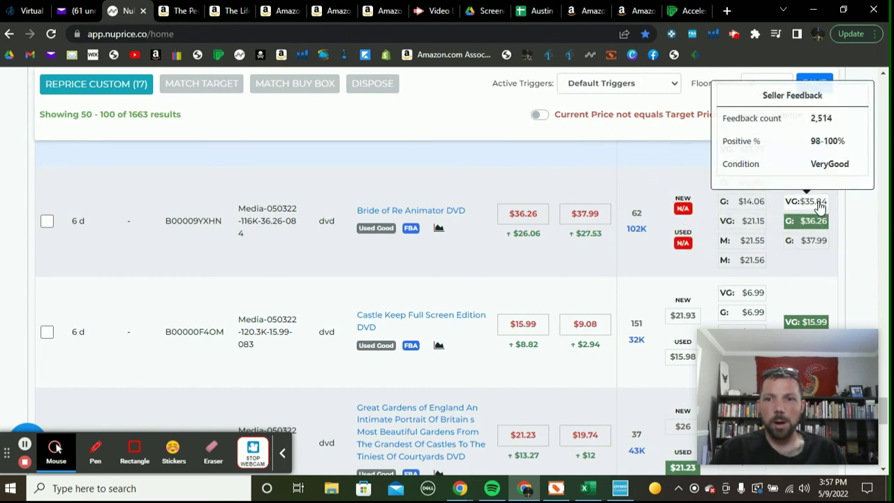
pyautogui.click(819, 205)
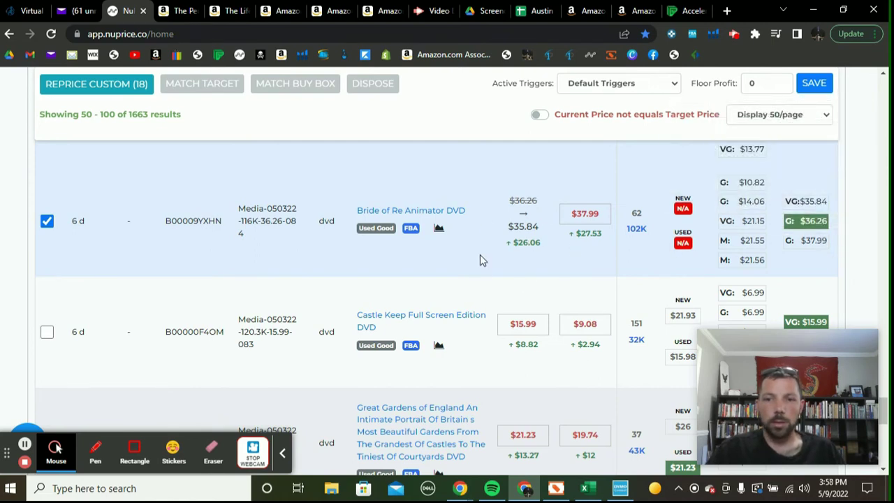
pyautogui.scroll(-1, 479, 259)
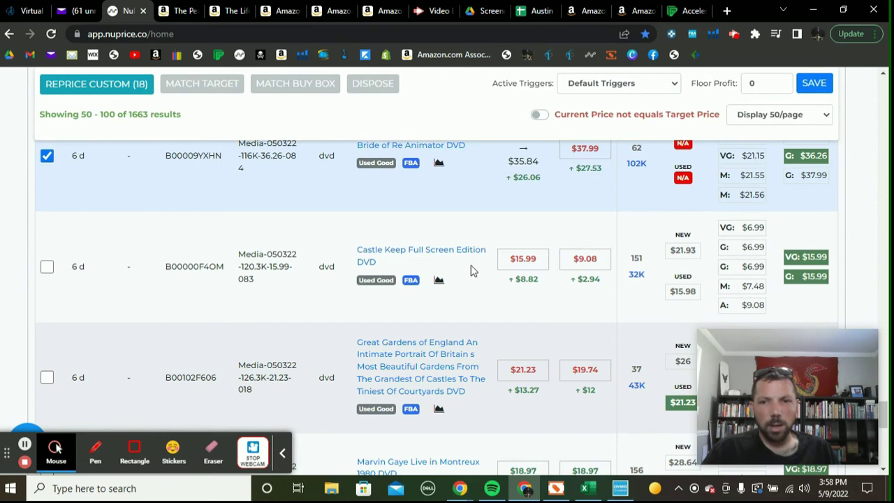
pyautogui.scroll(-1, 472, 265)
pyautogui.click(688, 226)
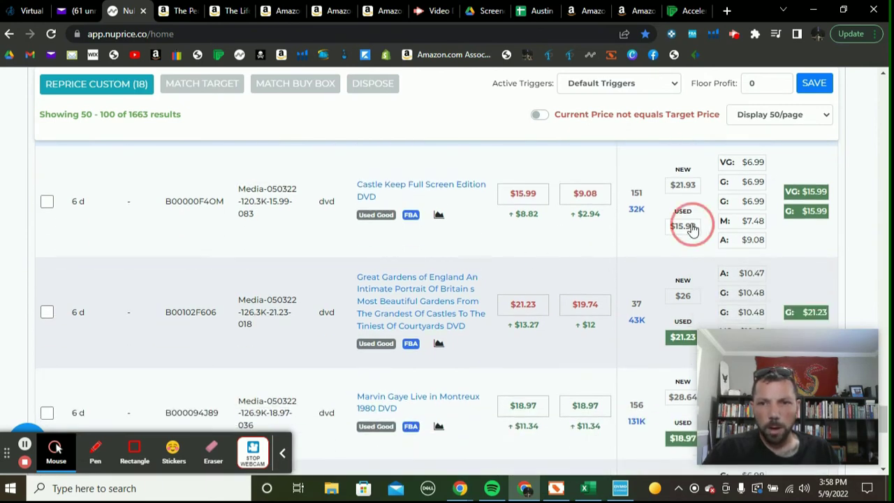
# Review the remaining DVD prices on this results page and open the Amazon used offers for Mr Accident
pyautogui.scroll(-1, 521, 245)
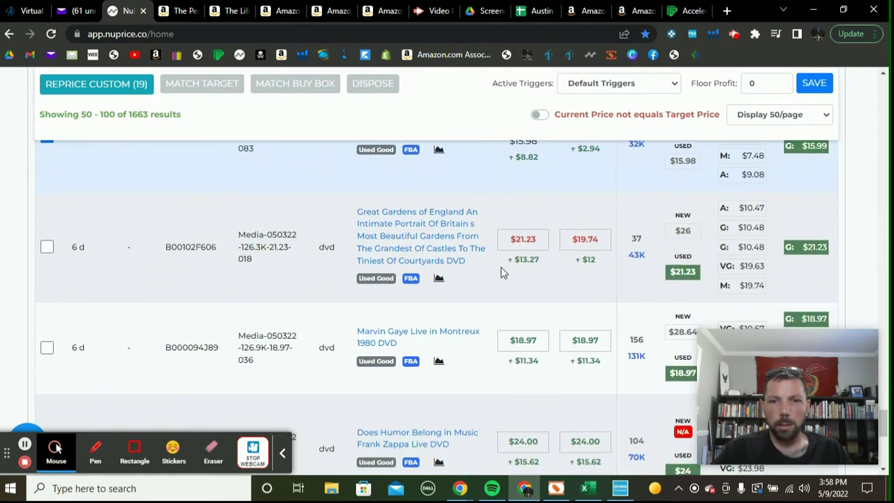
pyautogui.scroll(-2, 404, 195)
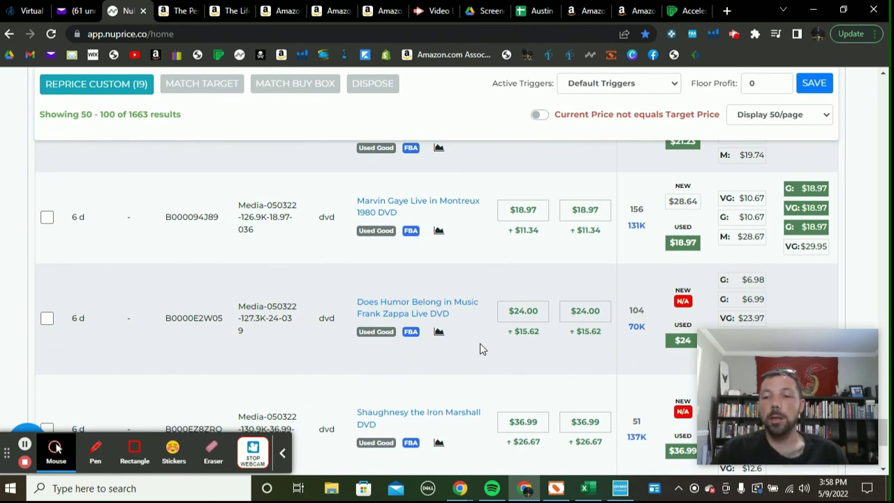
pyautogui.scroll(-2, 530, 315)
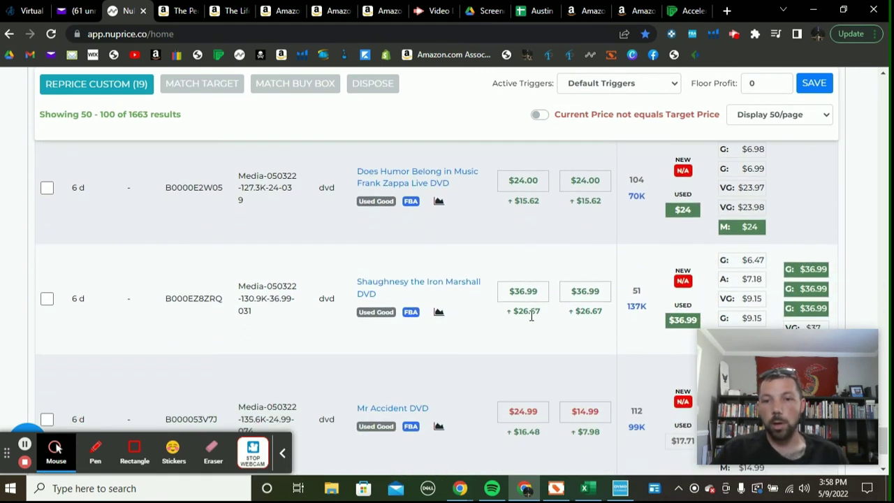
pyautogui.scroll(-1, 531, 315)
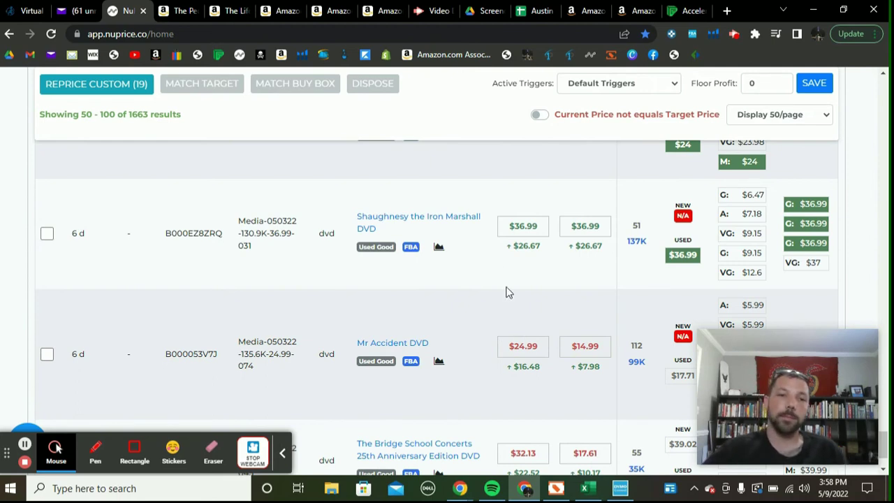
pyautogui.scroll(-1, 452, 213)
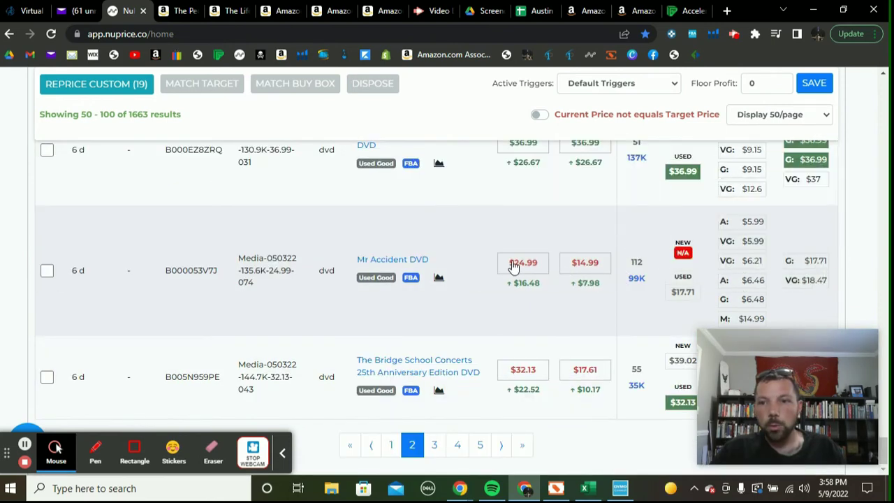
pyautogui.moveTo(815, 260)
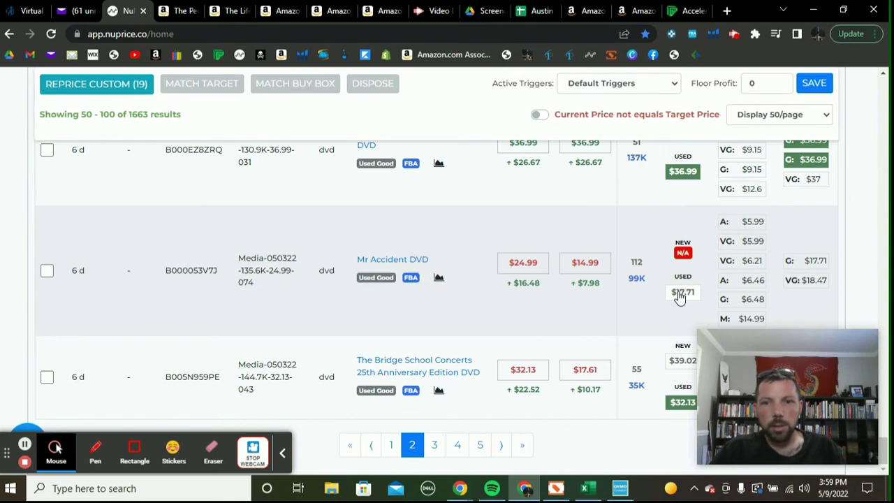
pyautogui.click(405, 259)
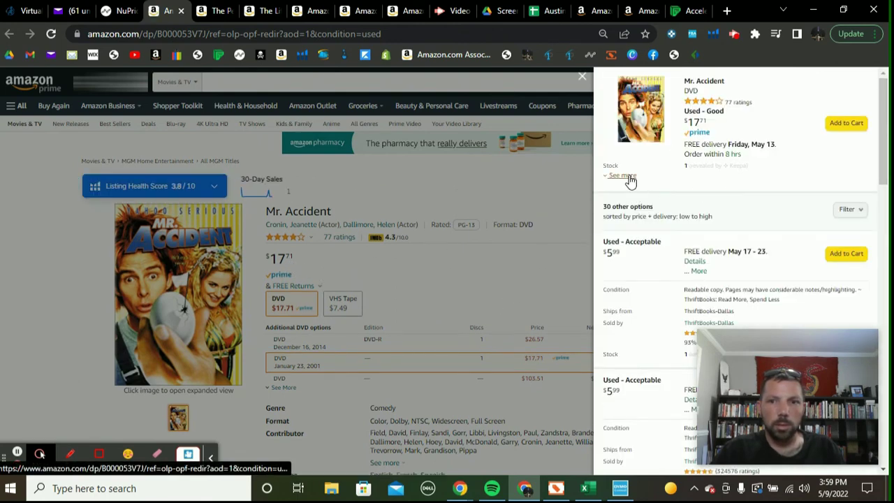
# Filter the Mr. Accident used offers on Amazon to Prime only and compare their conditions, prices and sellers
pyautogui.click(849, 209)
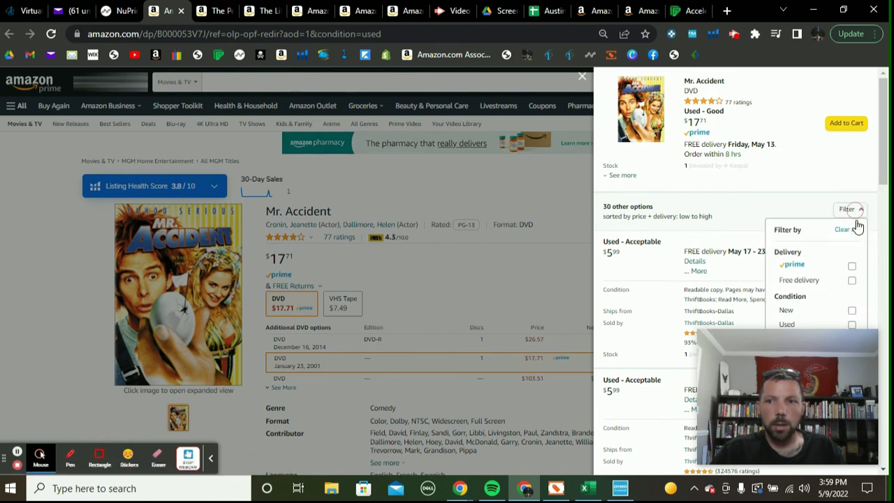
pyautogui.click(851, 266)
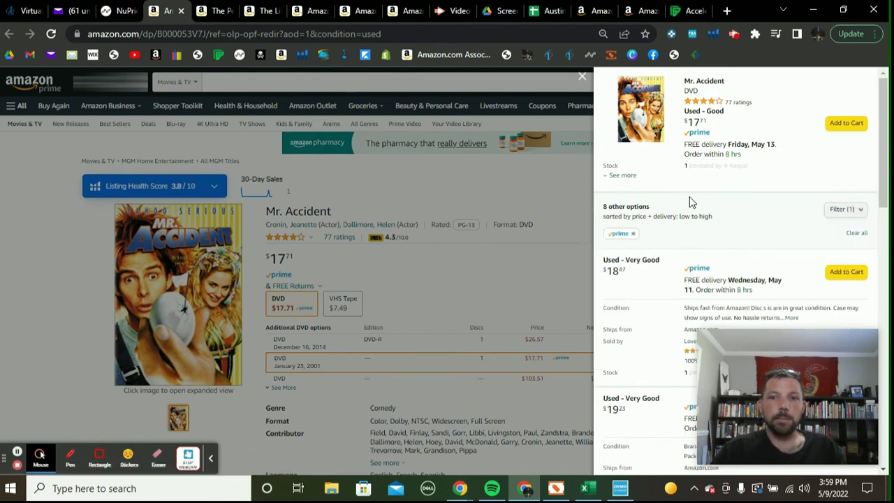
pyautogui.scroll(-1, 740, 237)
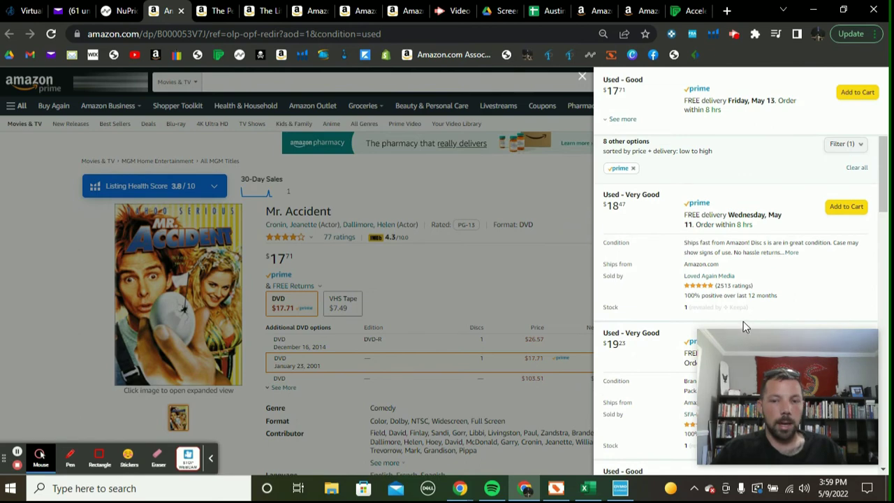
pyautogui.scroll(-2, 742, 321)
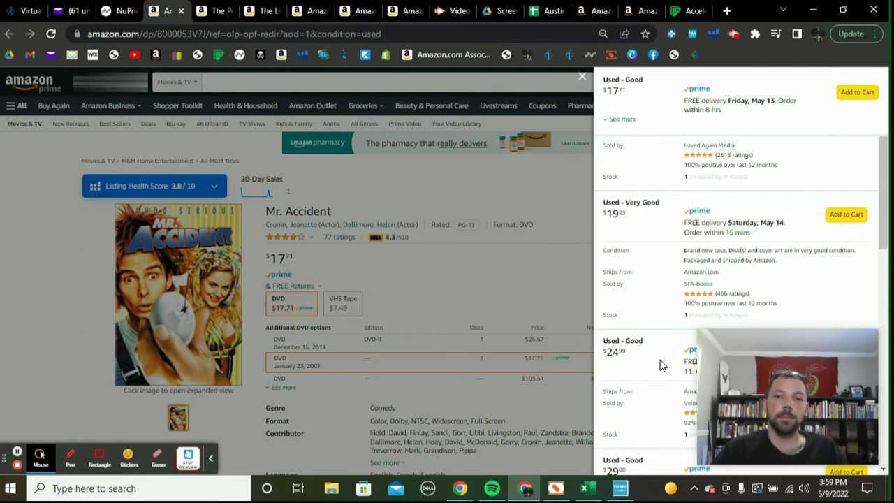
pyautogui.scroll(3, 711, 316)
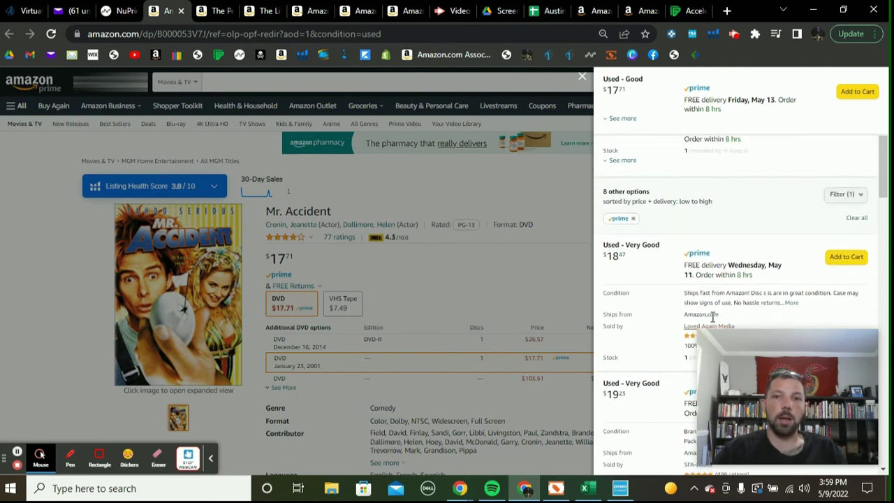
pyautogui.scroll(1, 711, 317)
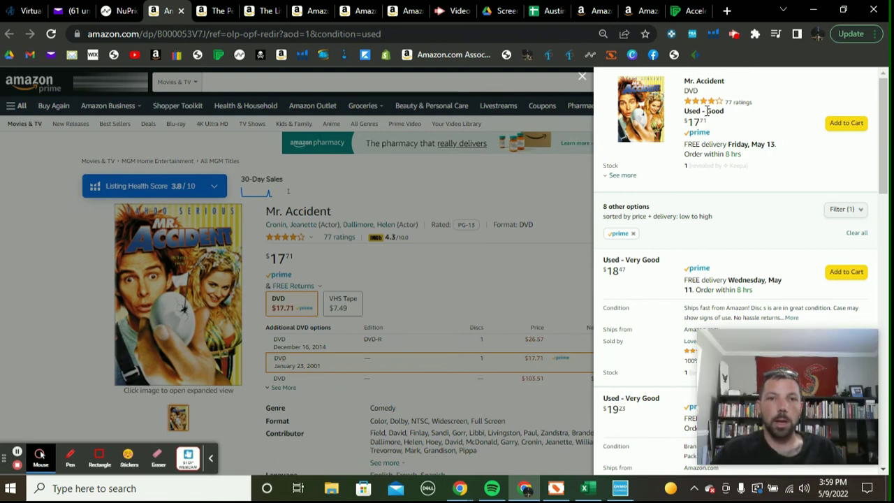
# Return to NuPrice and match the Mr Accident DVD to its used buy box price of $17.71
pyautogui.click(120, 11)
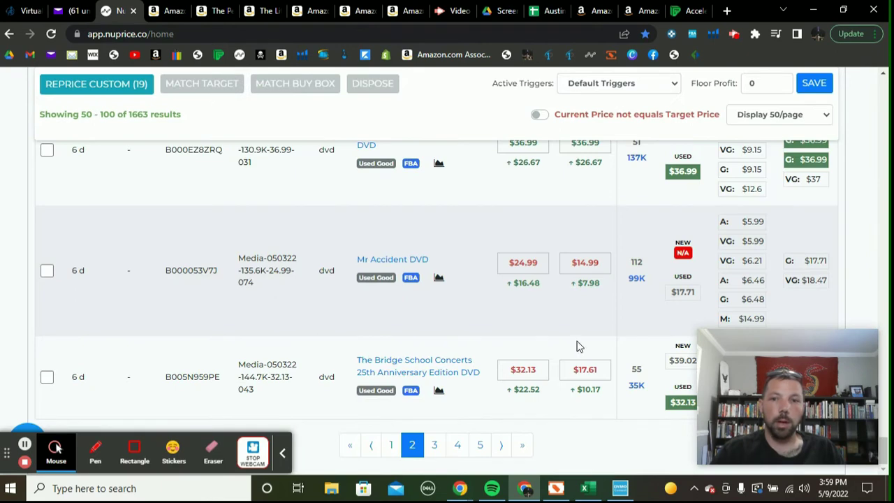
pyautogui.click(683, 291)
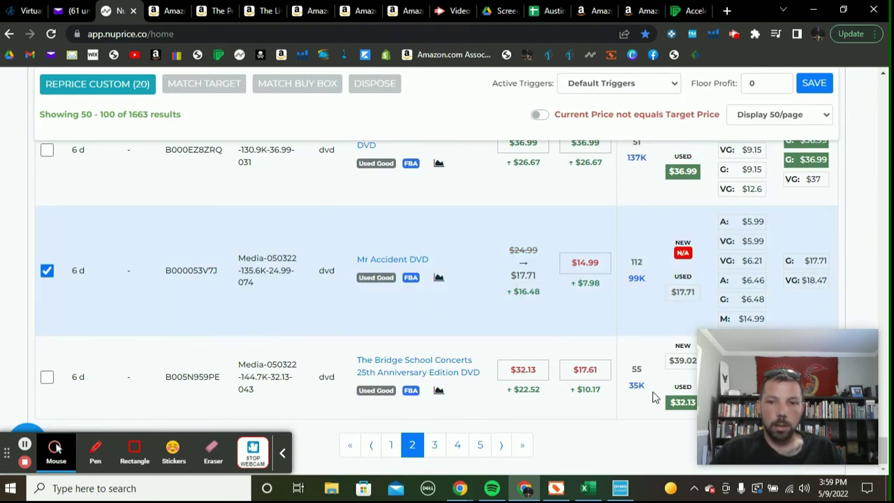
pyautogui.moveTo(809, 384); pyautogui.dragTo(819, 118)
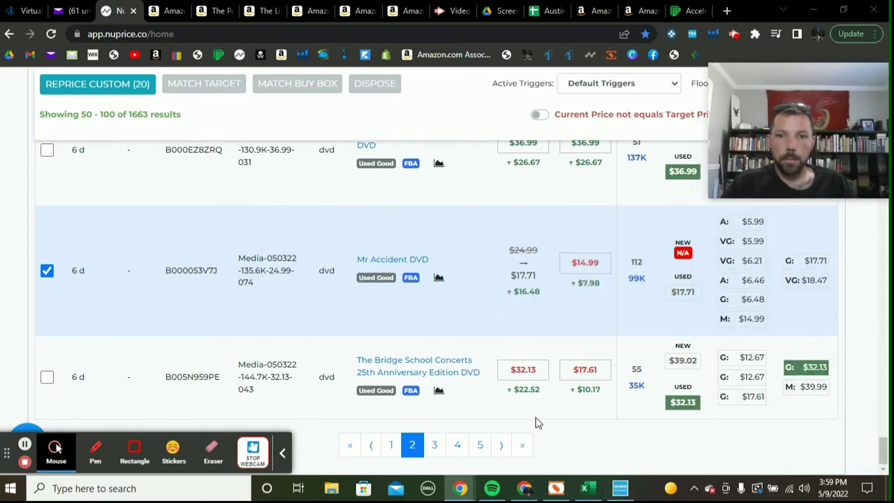
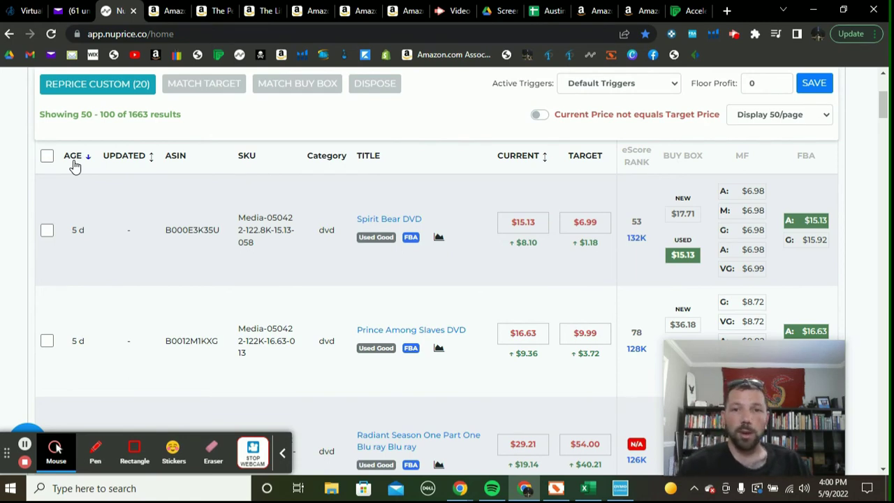
# Bring up the custom reprice confirmation for the 20 marked listings and review their new prices, profits and fees
pyautogui.moveTo(420, 249)
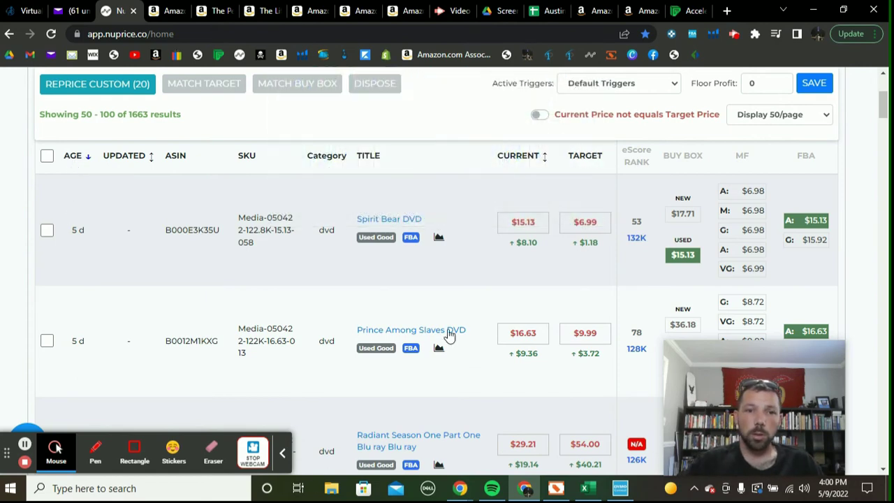
pyautogui.click(136, 84)
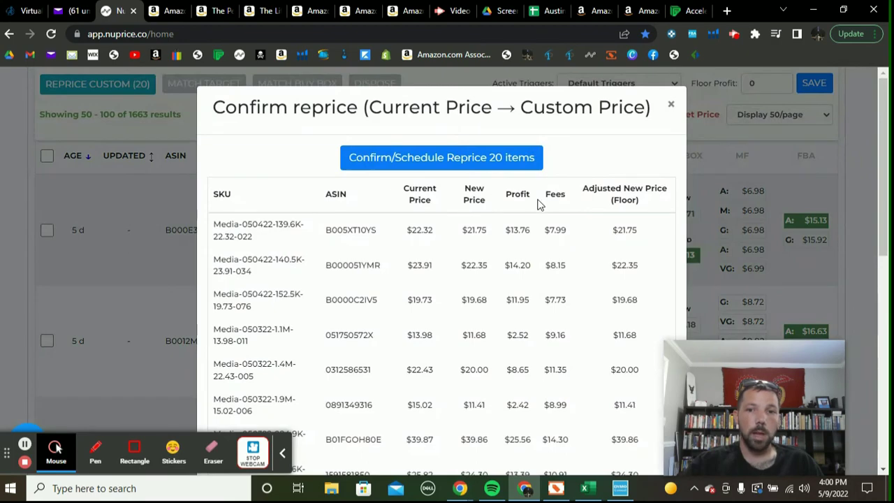
pyautogui.scroll(-5, 517, 271)
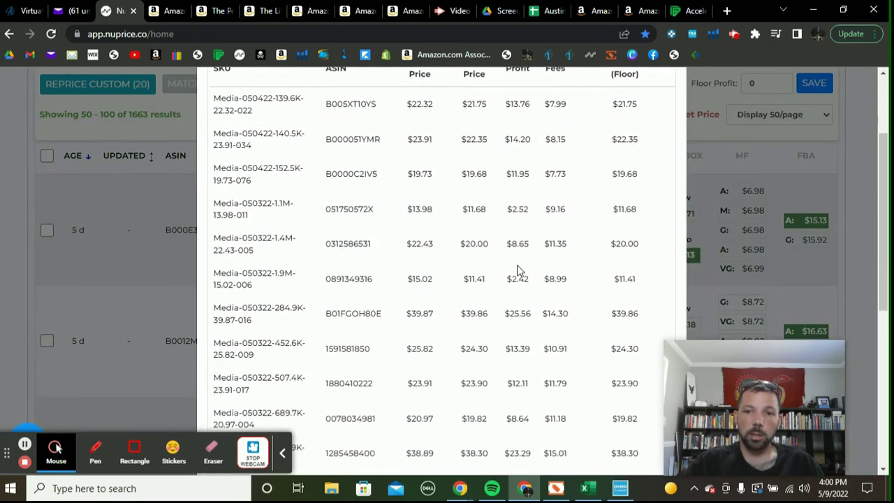
pyautogui.scroll(-2, 517, 271)
pyautogui.scroll(4, 545, 324)
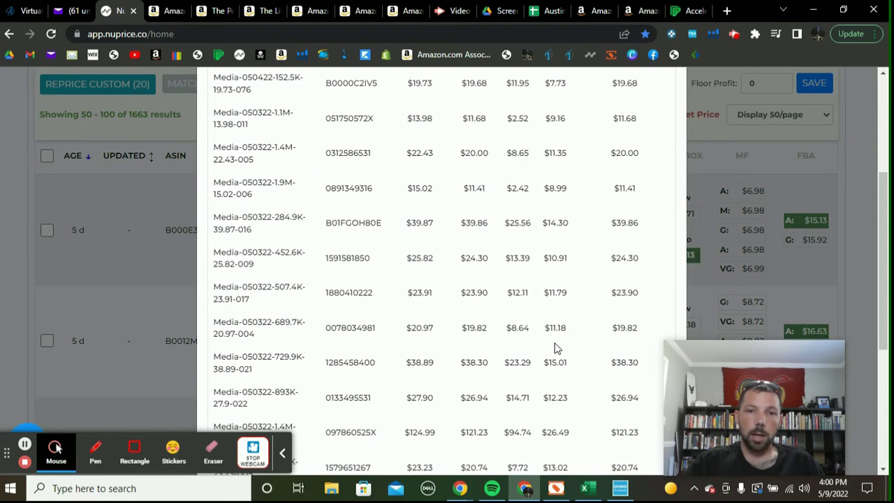
pyautogui.scroll(3, 556, 348)
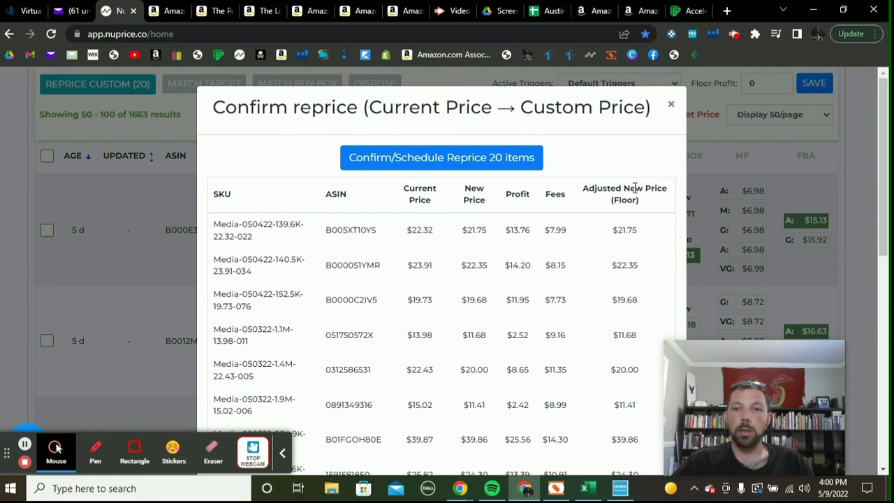
# Check the adjusted new floor prices and confirm the scheduled custom reprice of all 20 items
pyautogui.moveTo(581, 189); pyautogui.dragTo(667, 190)
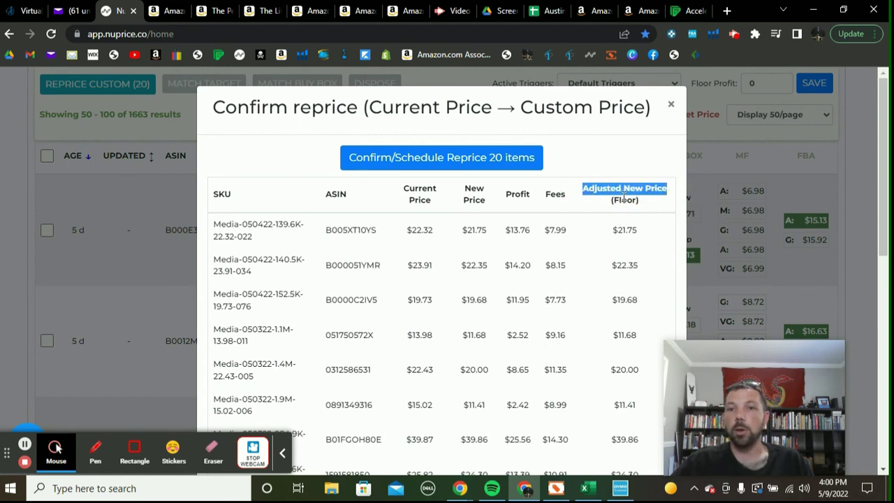
pyautogui.click(603, 206)
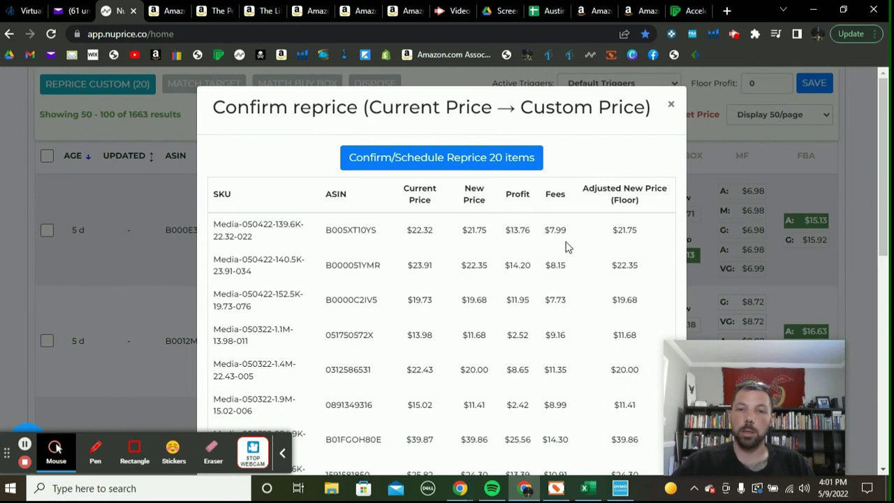
pyautogui.scroll(-2, 568, 250)
pyautogui.scroll(2, 558, 210)
pyautogui.click(470, 160)
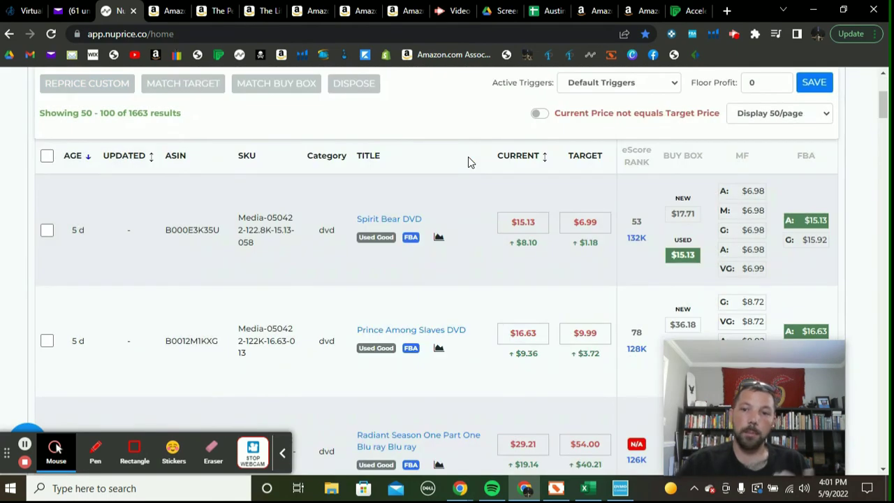